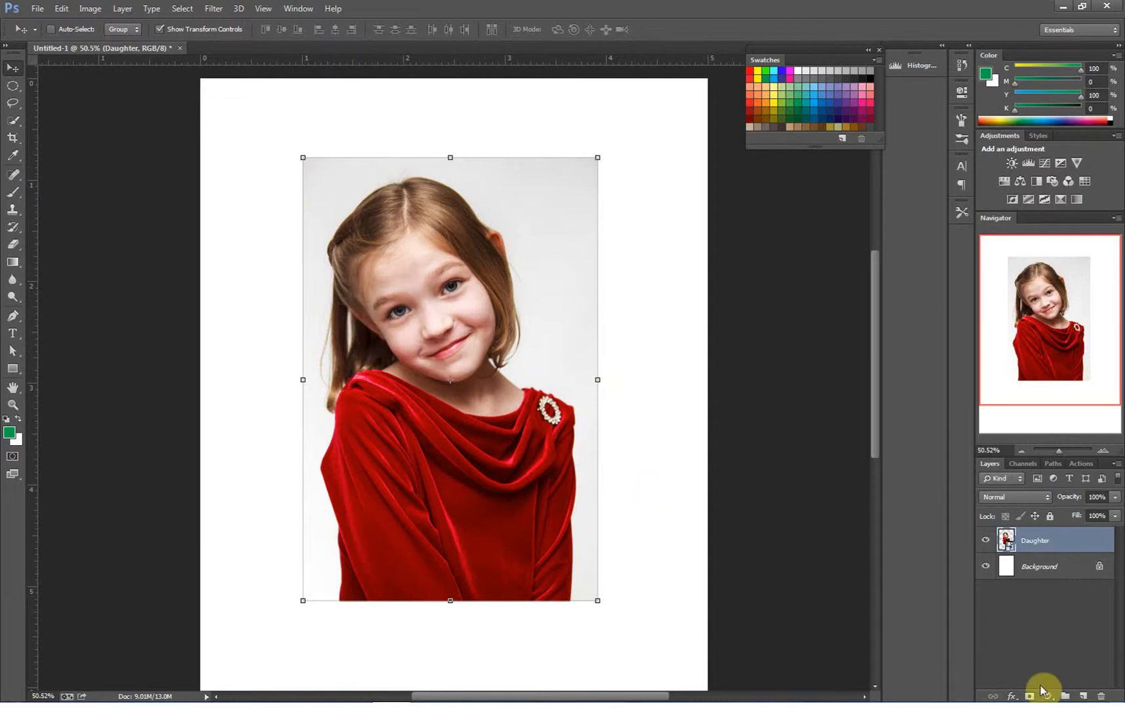
Add a new empty layer directly above the Daughter layer
click(1065, 695)
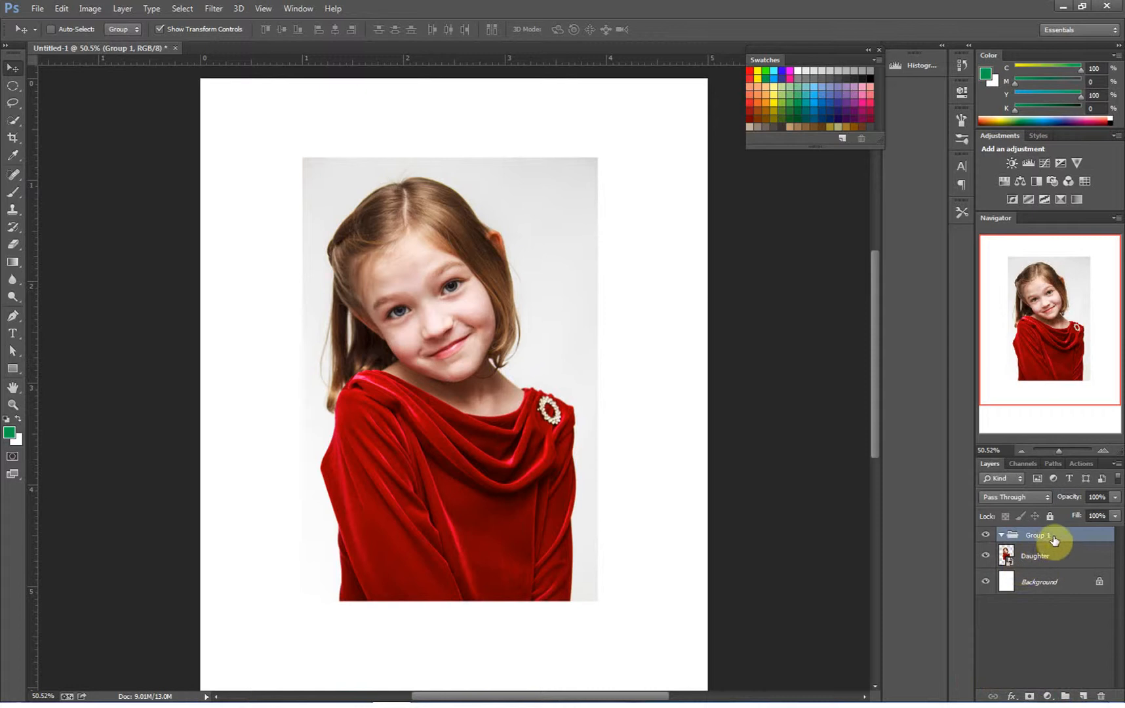
drag(1055, 538, 1101, 695)
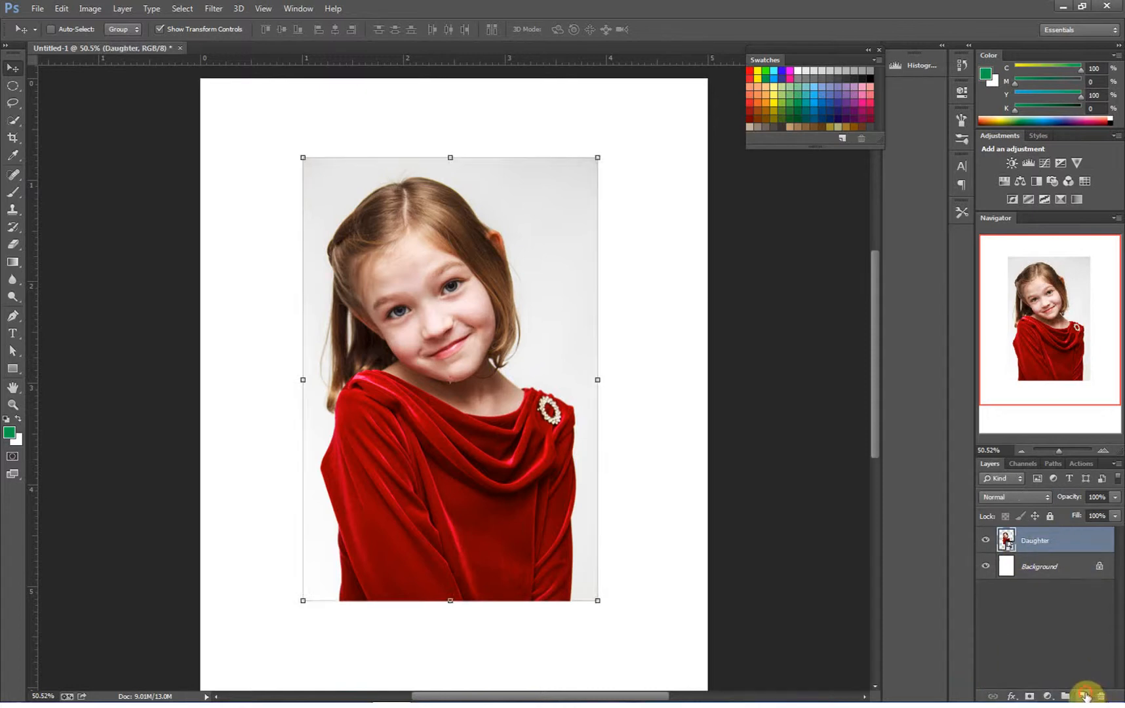
click(1084, 695)
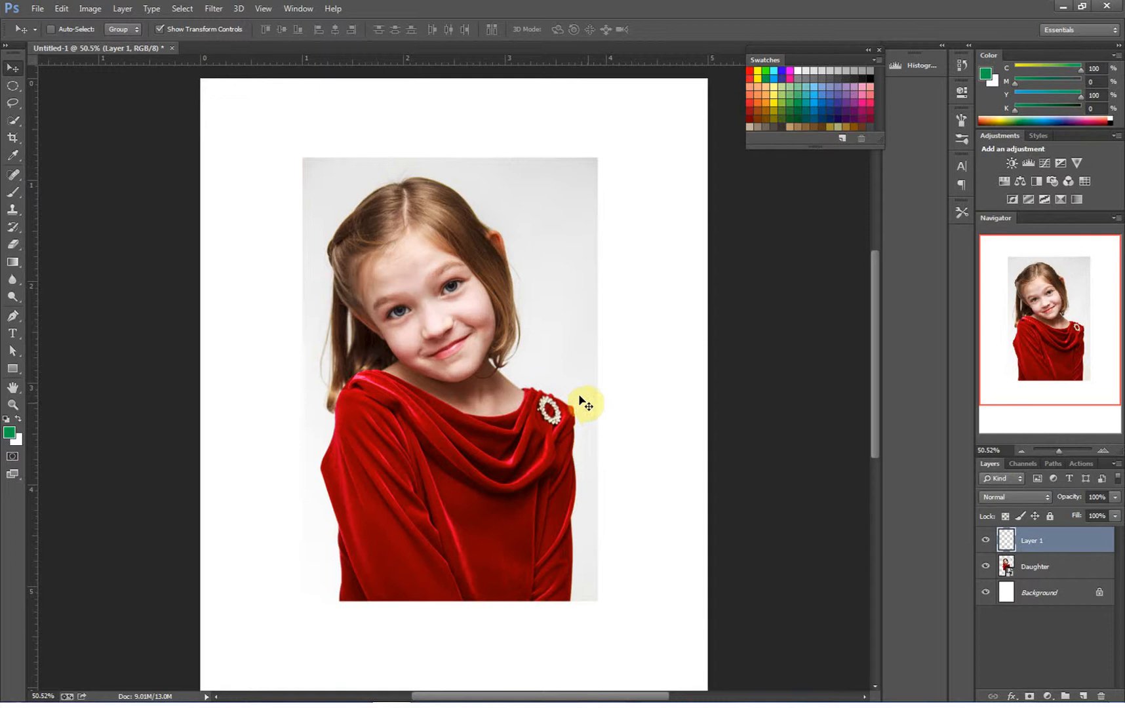
Clone nearby hair with the Clone Stamp tool over the light gap between the hair strands beside the girl's ear
key(s)
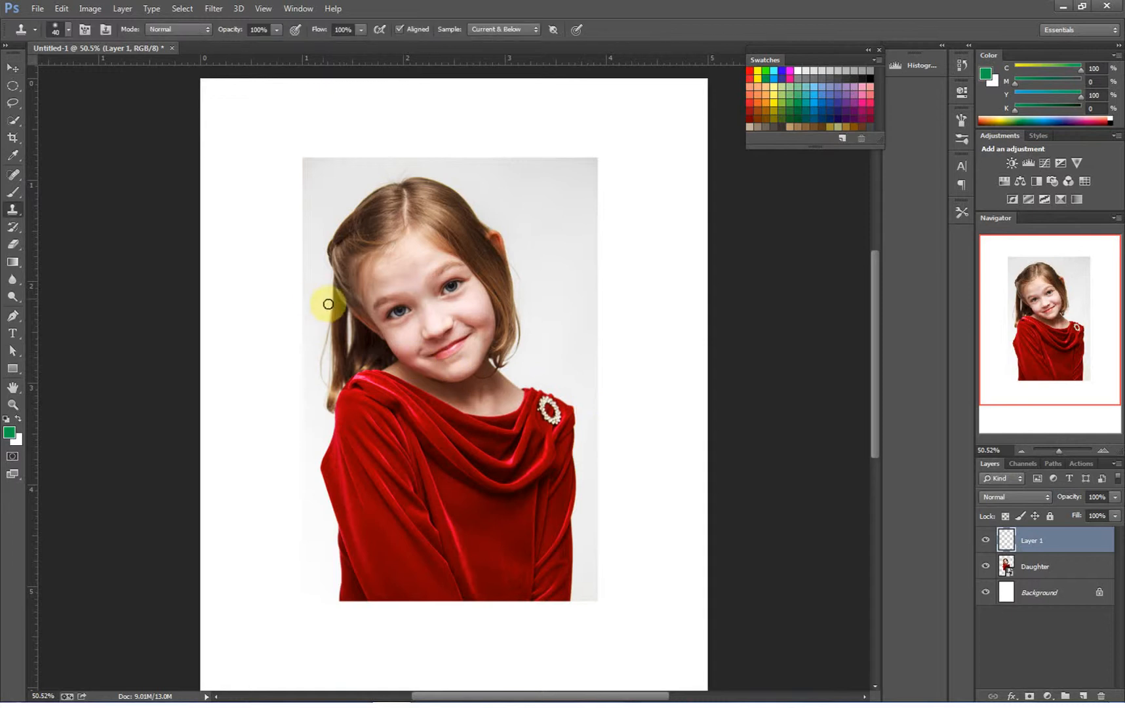
drag(342, 304, 417, 306)
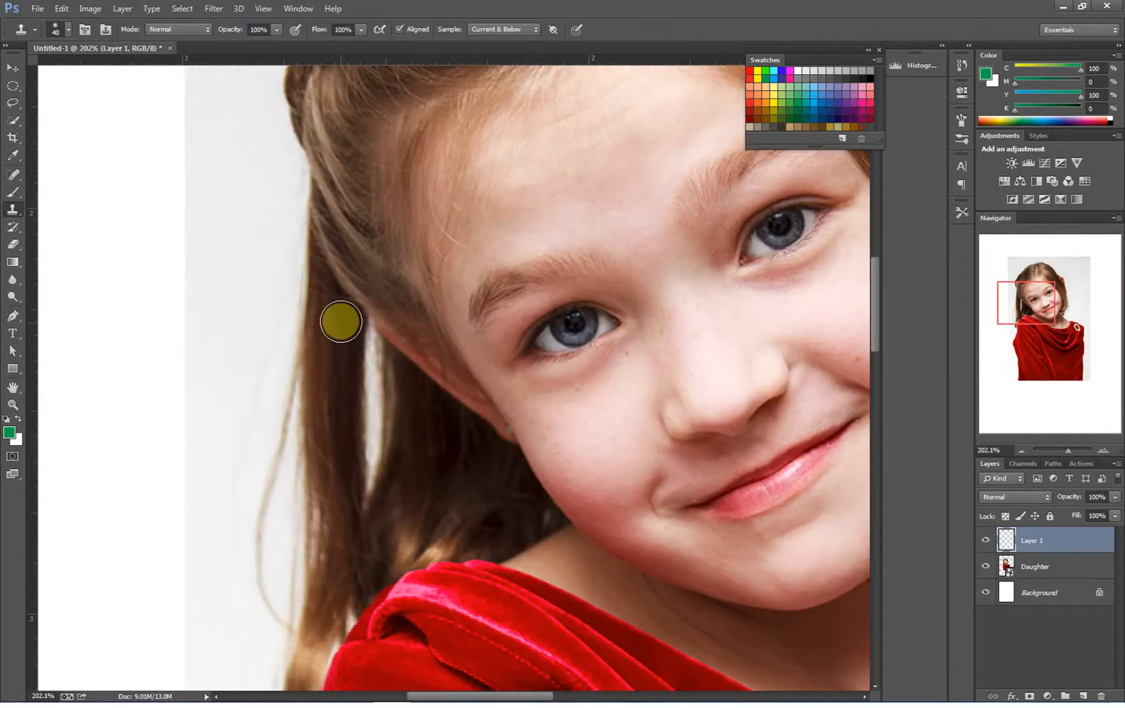
alt+click(339, 286)
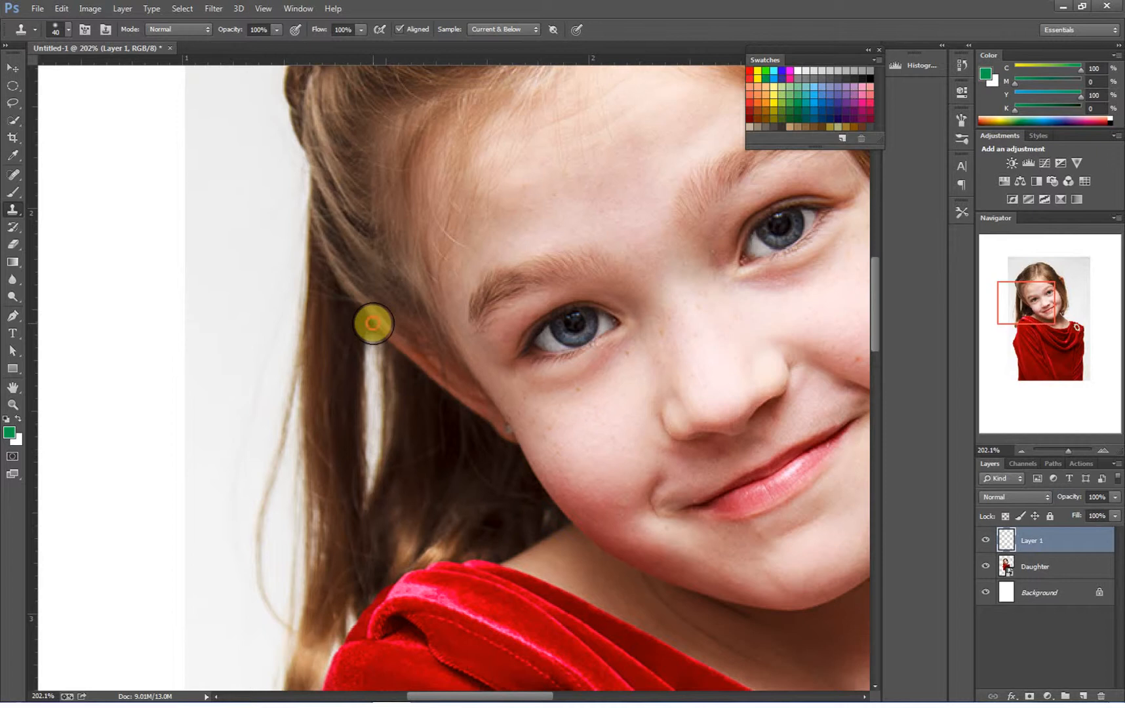
drag(373, 323, 365, 492)
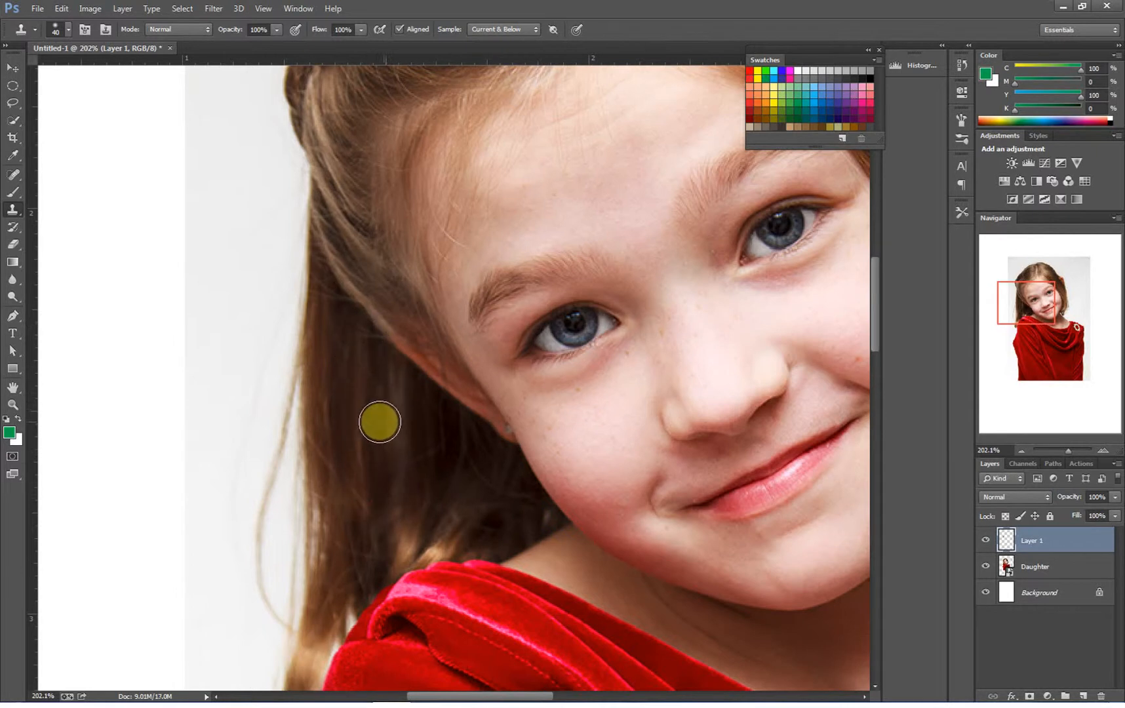
alt+click(436, 416)
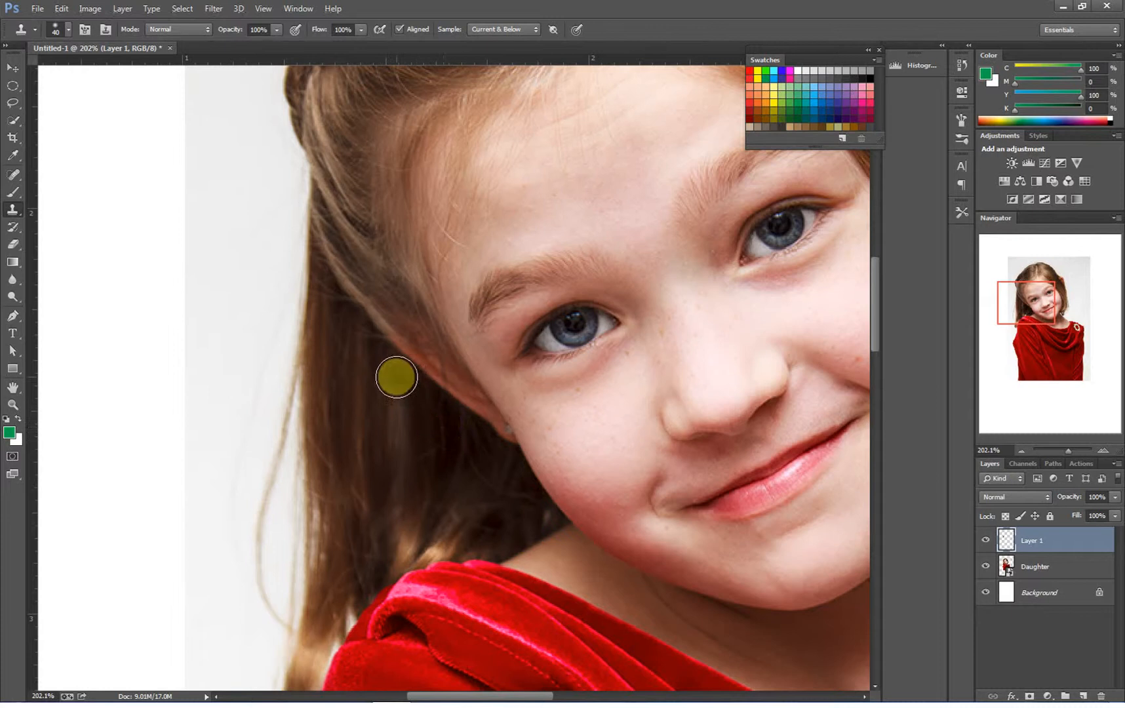
drag(391, 394, 387, 498)
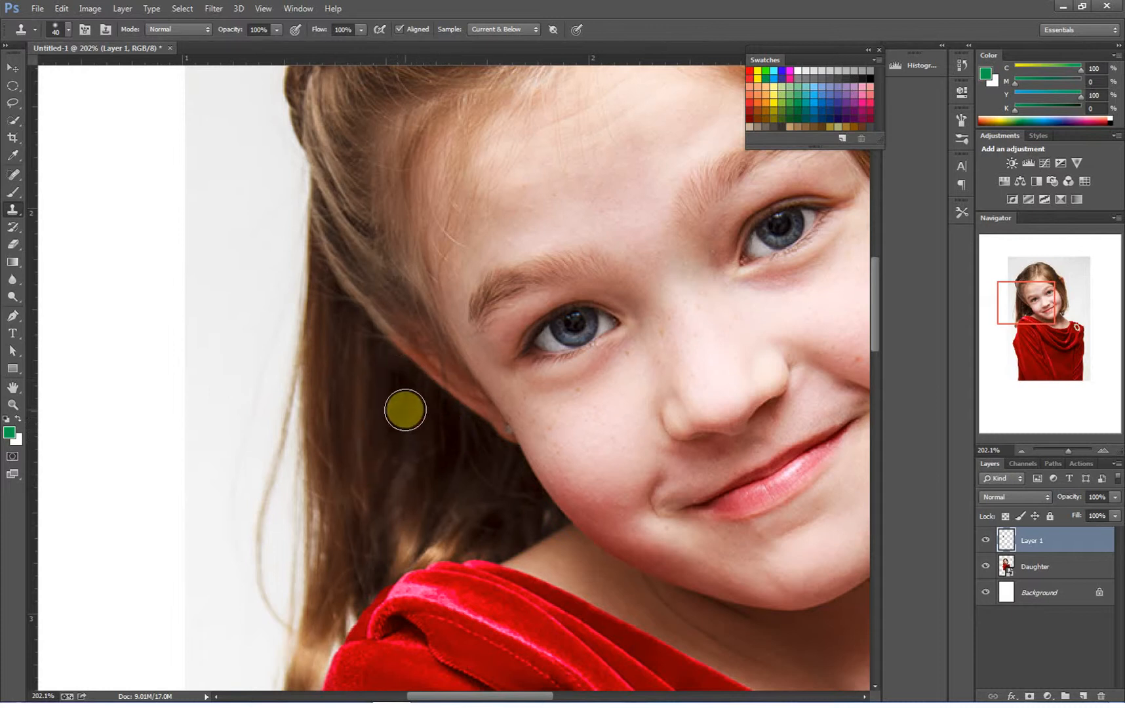
drag(436, 392, 372, 391)
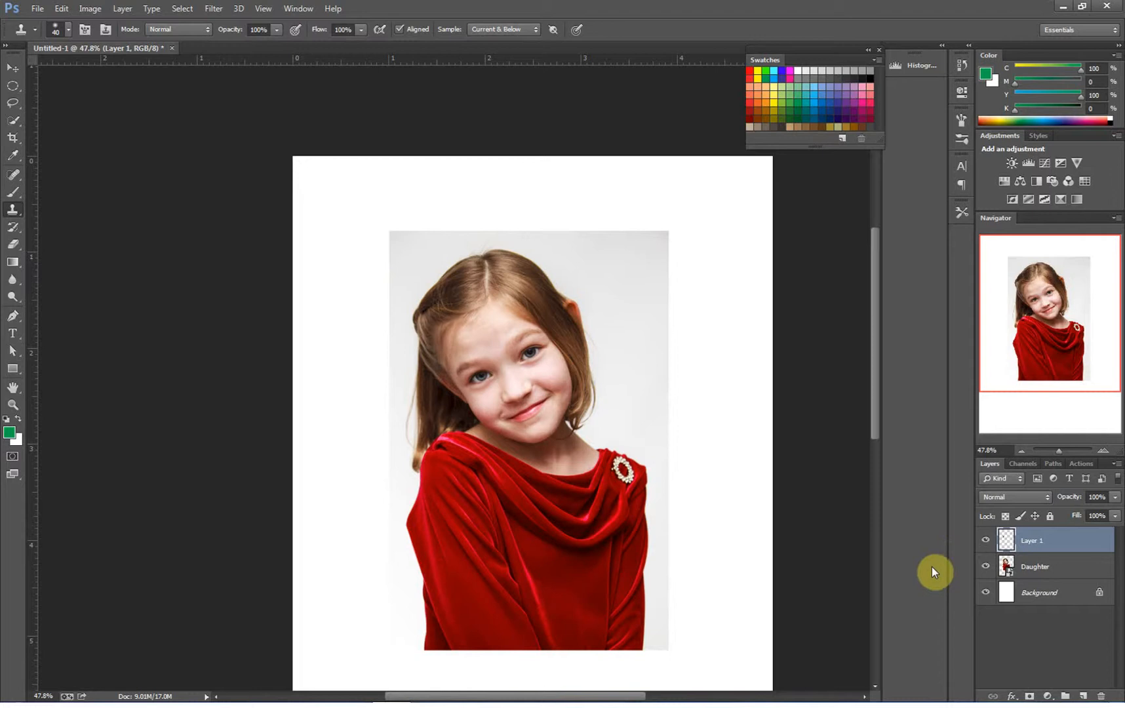
Add the three-line text "Merry Christmas", "From", "My Family" over the photo and move it left so it fits on the page
click(11, 334)
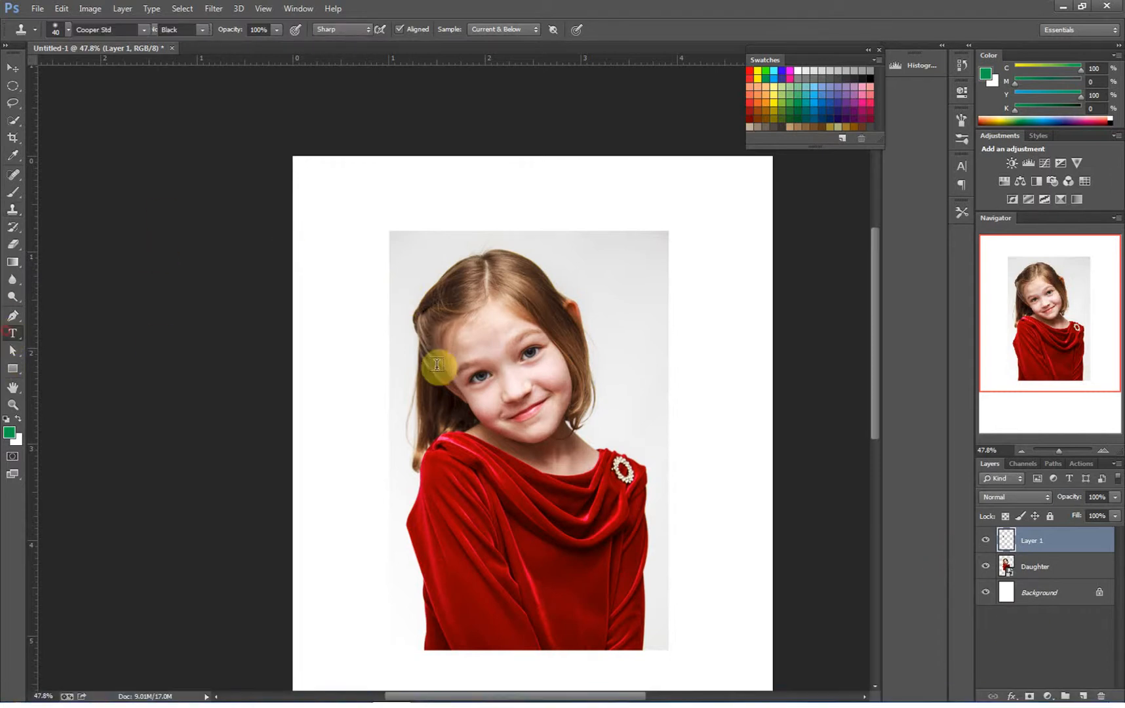
click(567, 376)
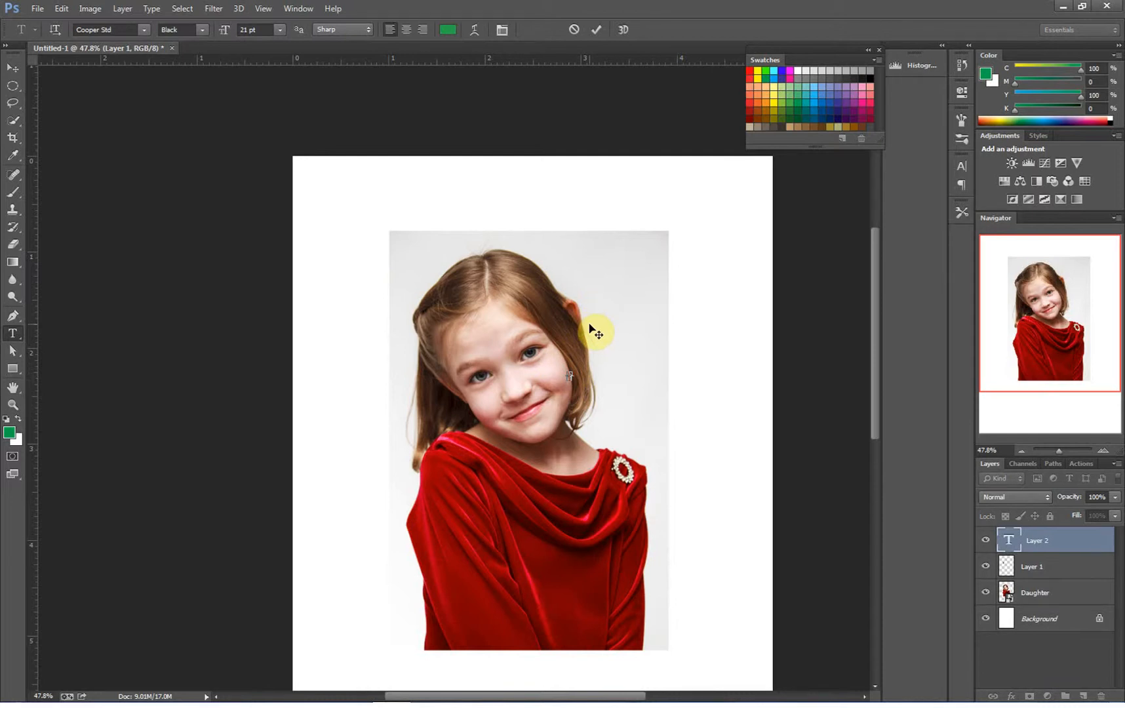
click(573, 30)
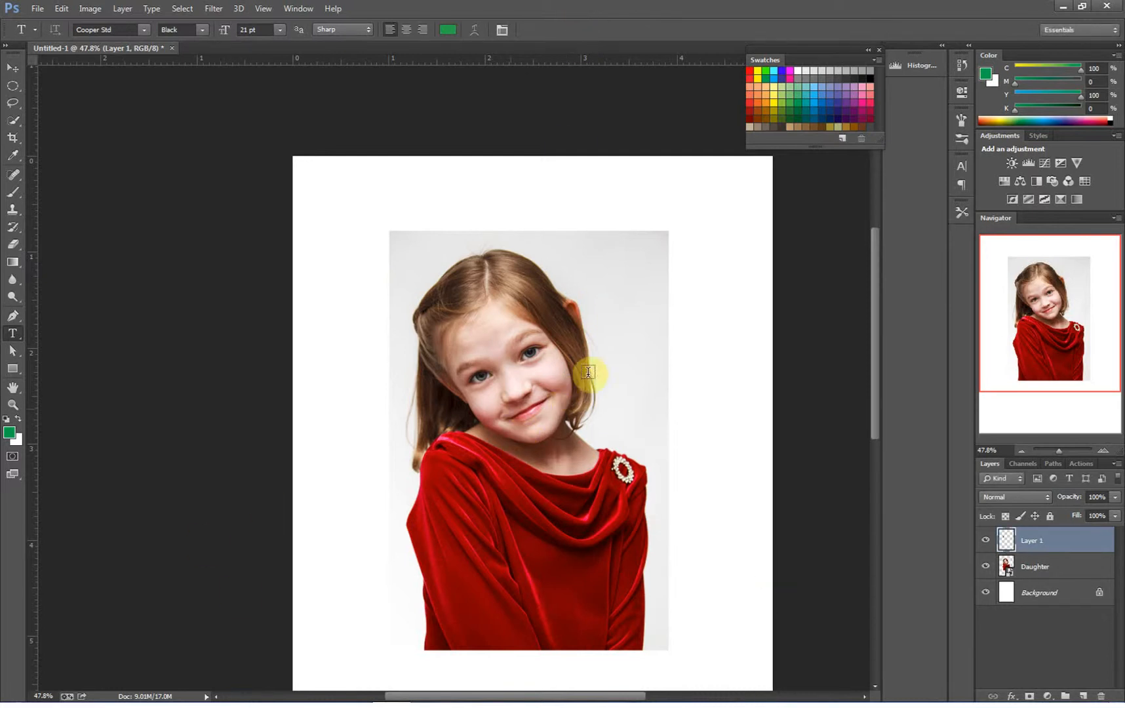
click(565, 352)
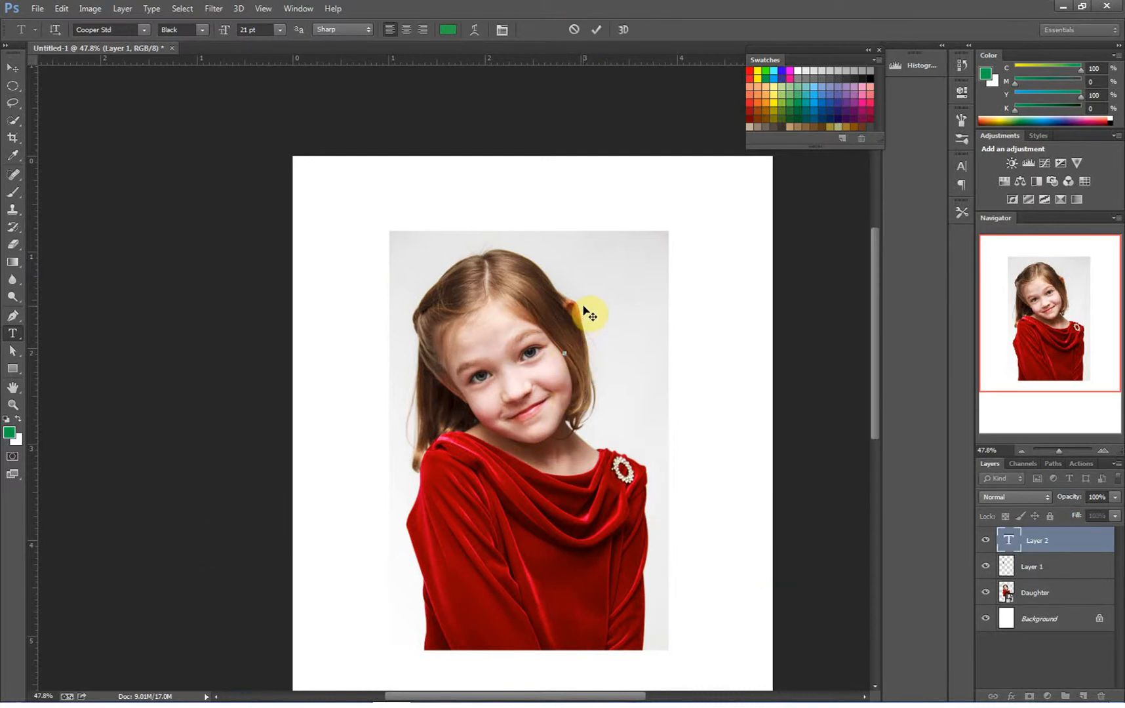
text(Merry C)
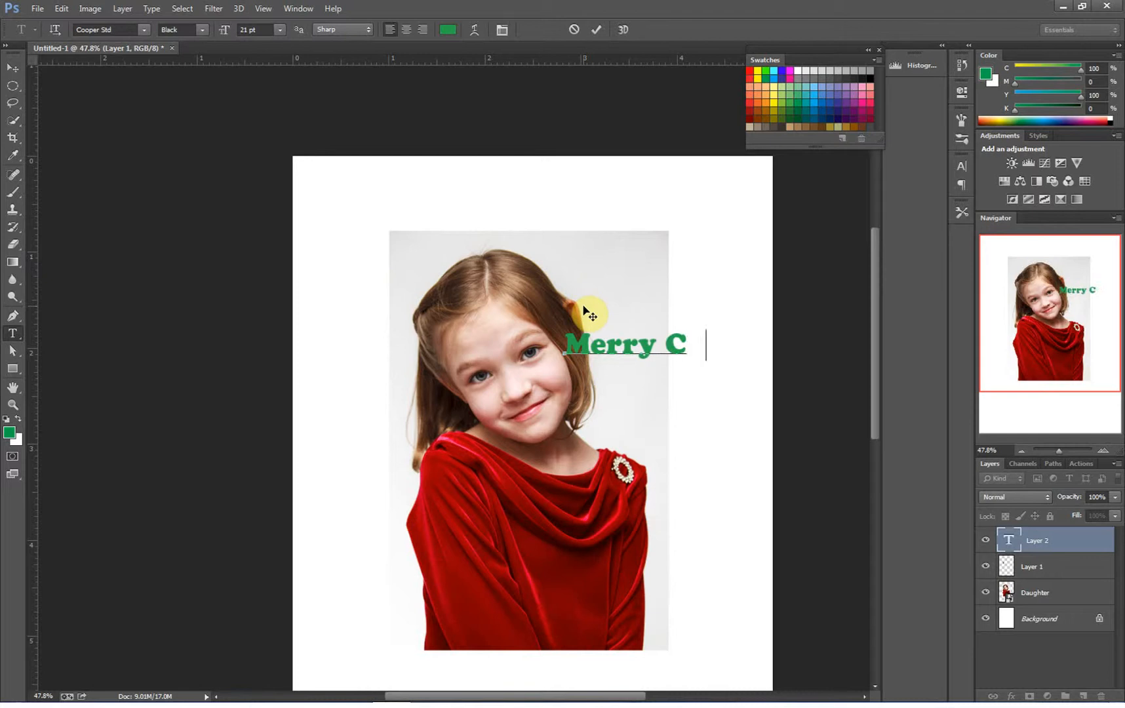
text(hristm)
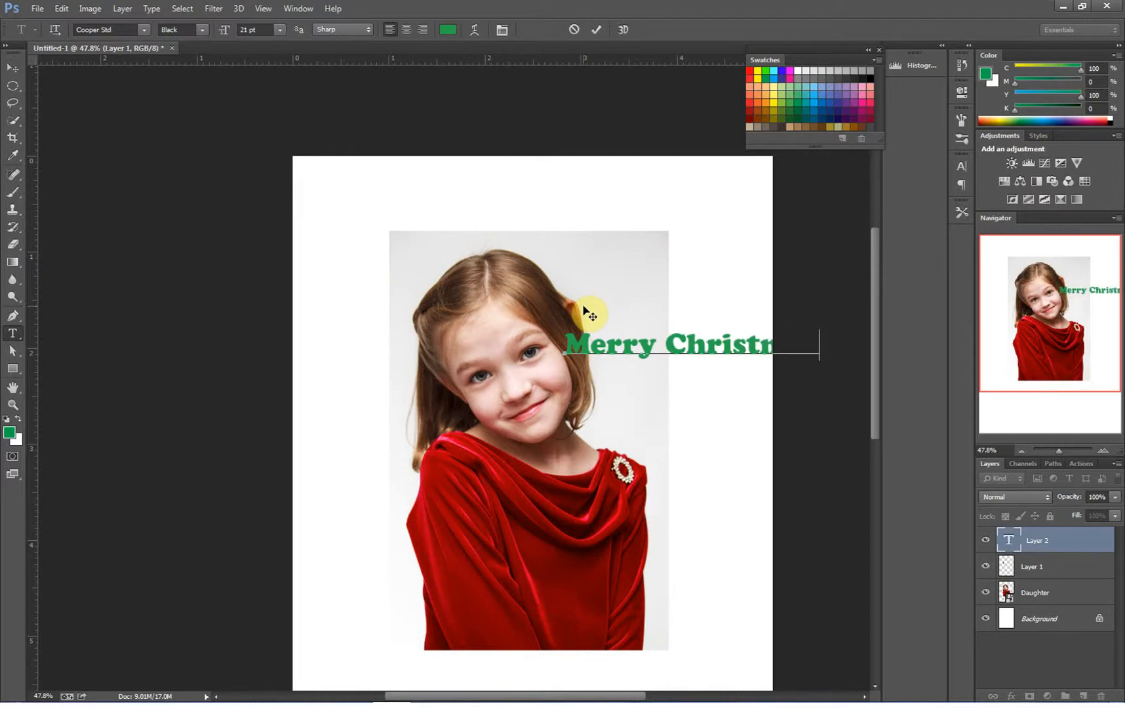
key(Return)
text(From)
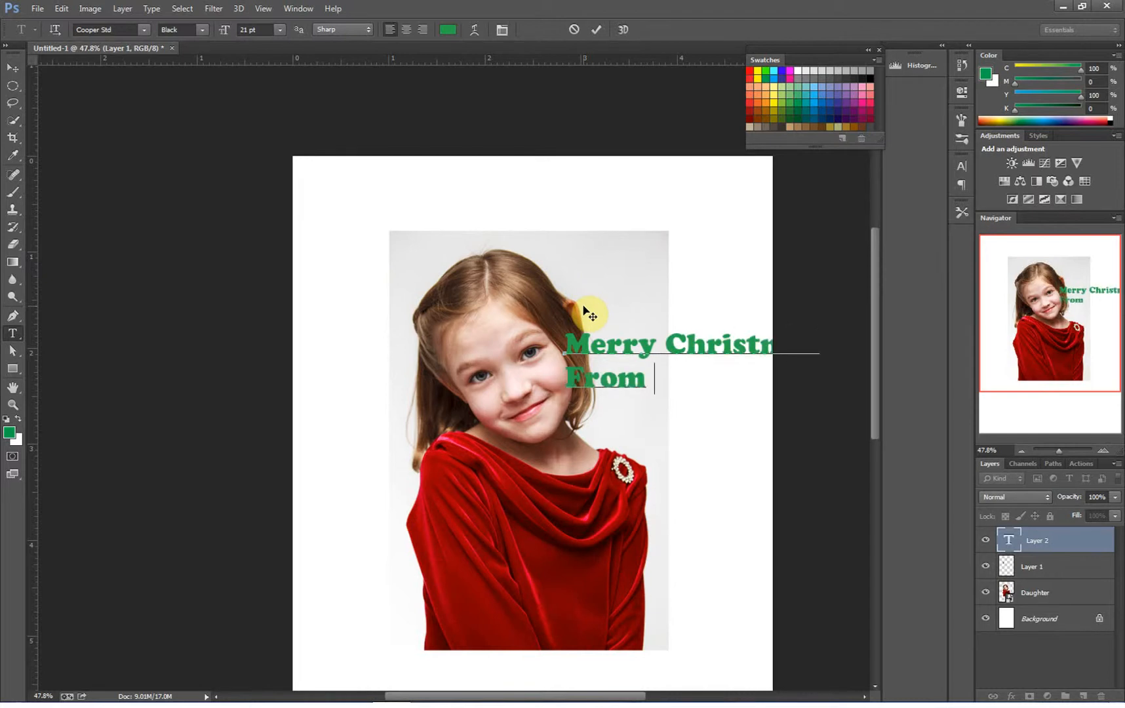
key(Return)
text(My Family)
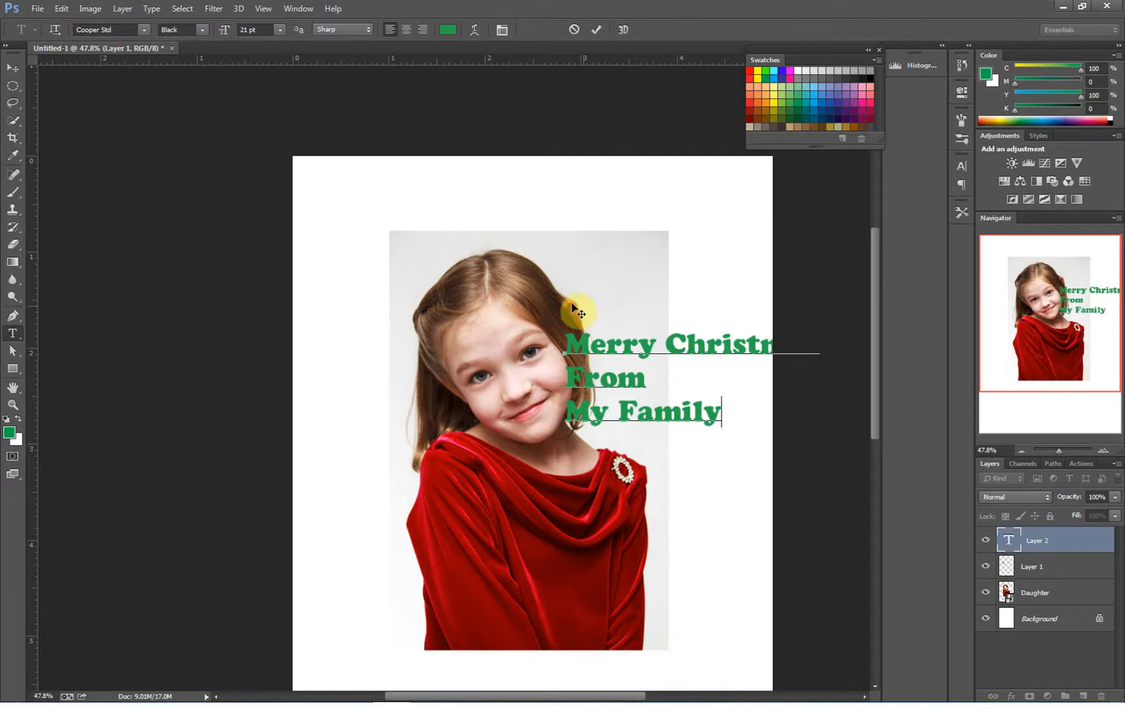
scroll(583, 164, down, 1)
click(596, 30)
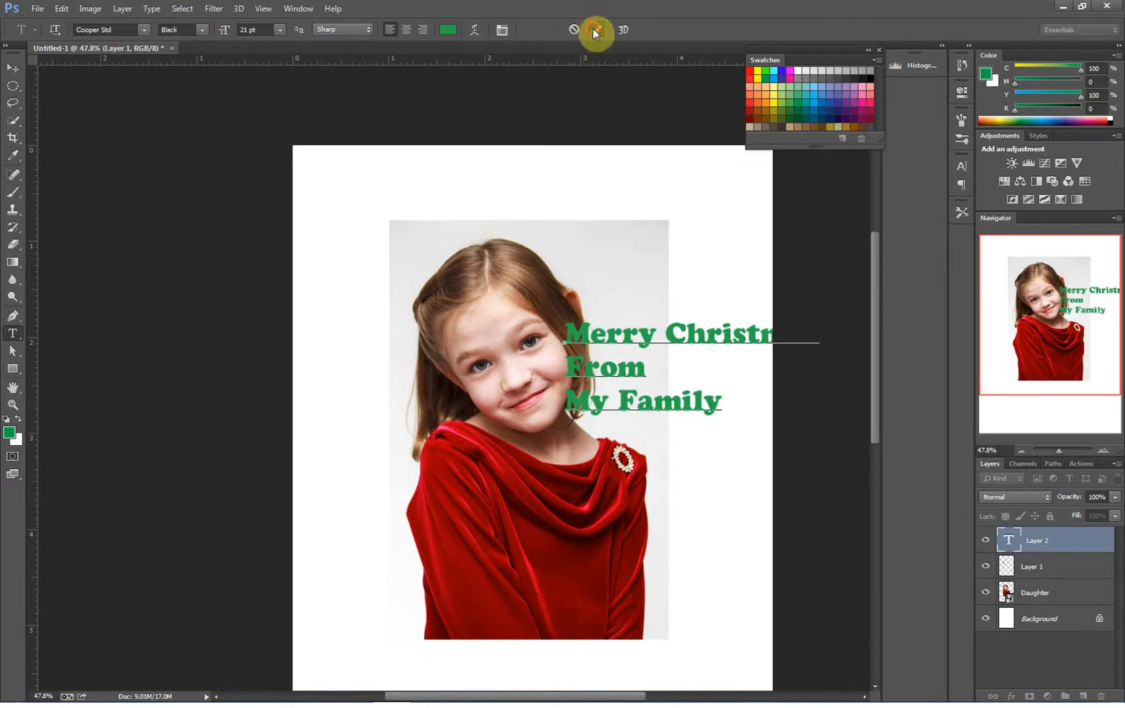
key(v)
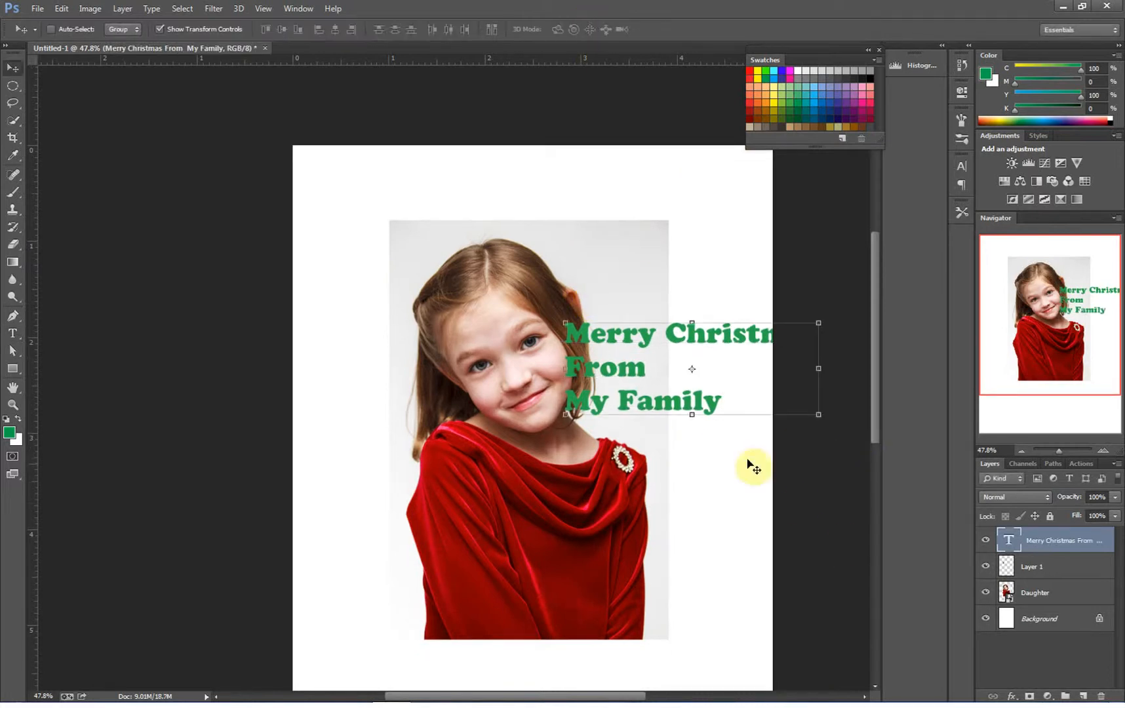
drag(673, 394, 613, 411)
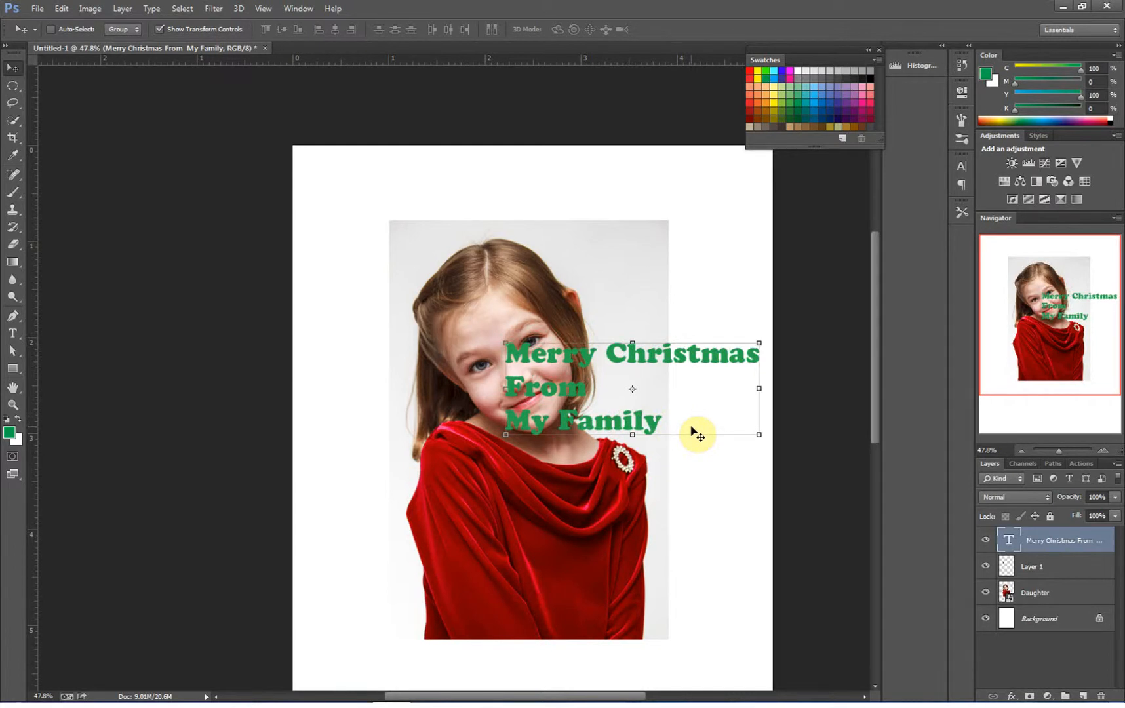
Try to move the Daughter layer alone toward the page's upper-left corner, and undo the move
click(1047, 602)
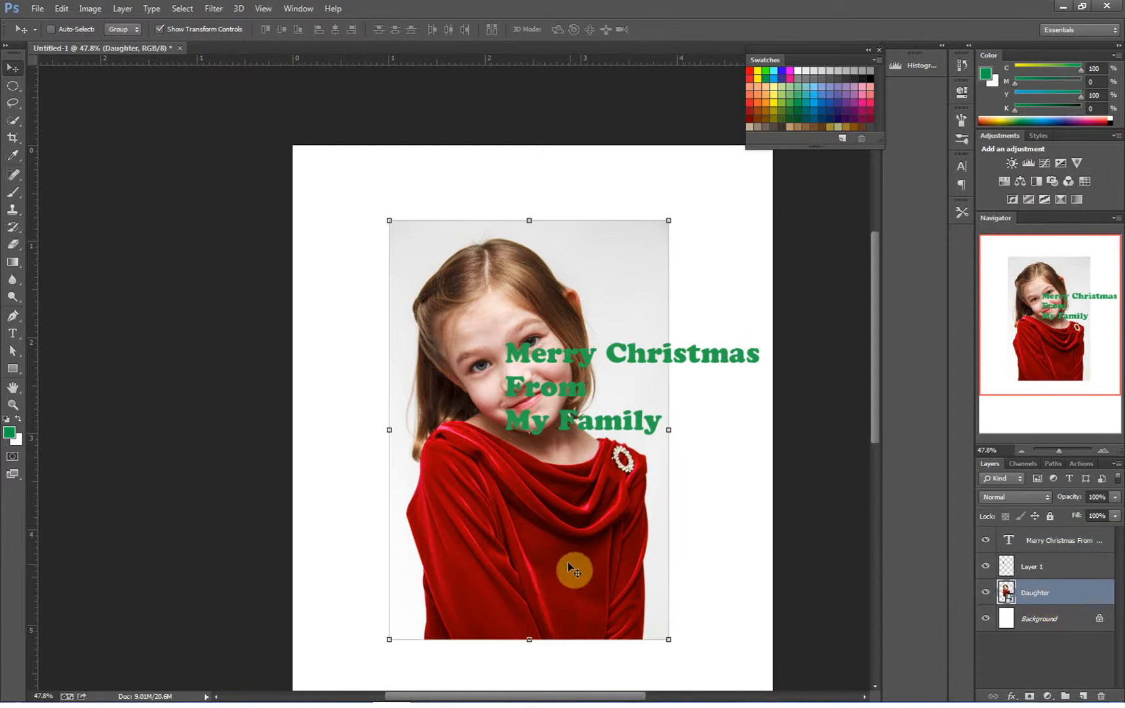
drag(559, 552, 485, 483)
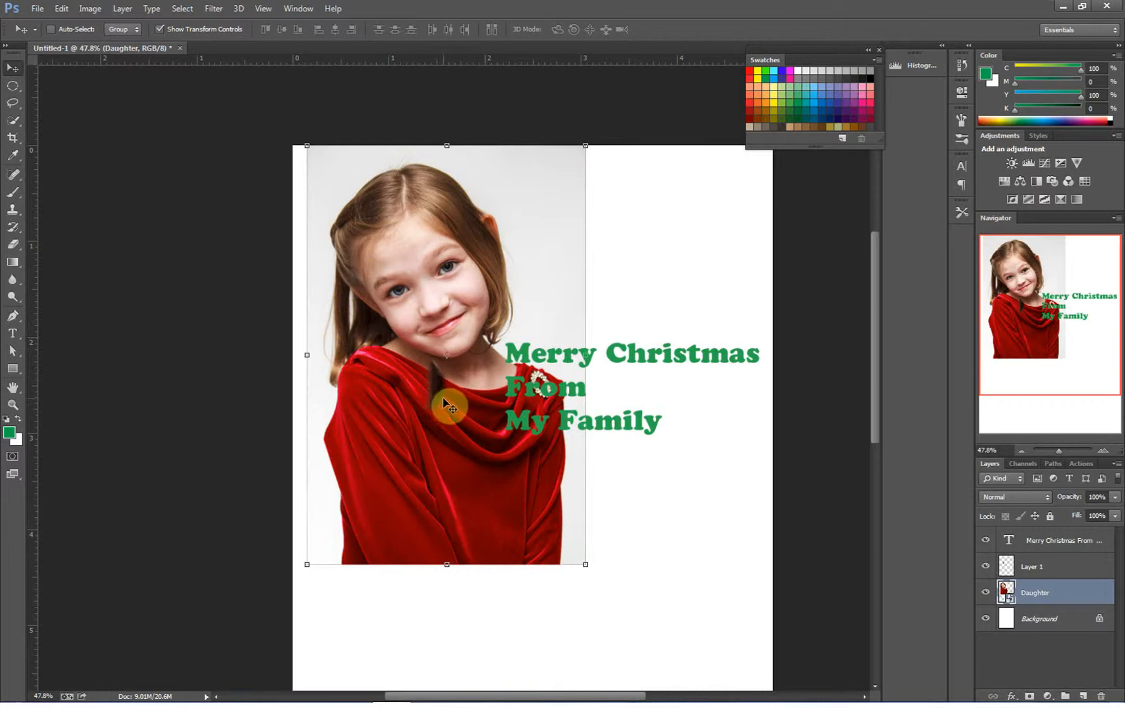
drag(448, 401, 391, 375)
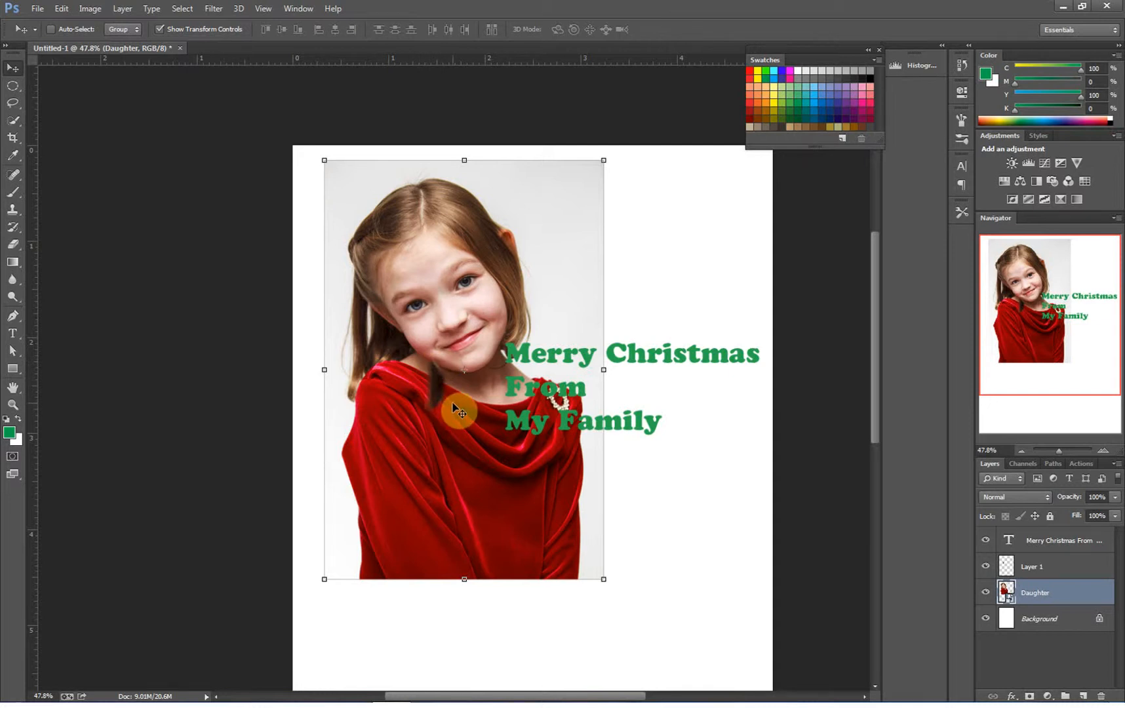
key(ctrl+z)
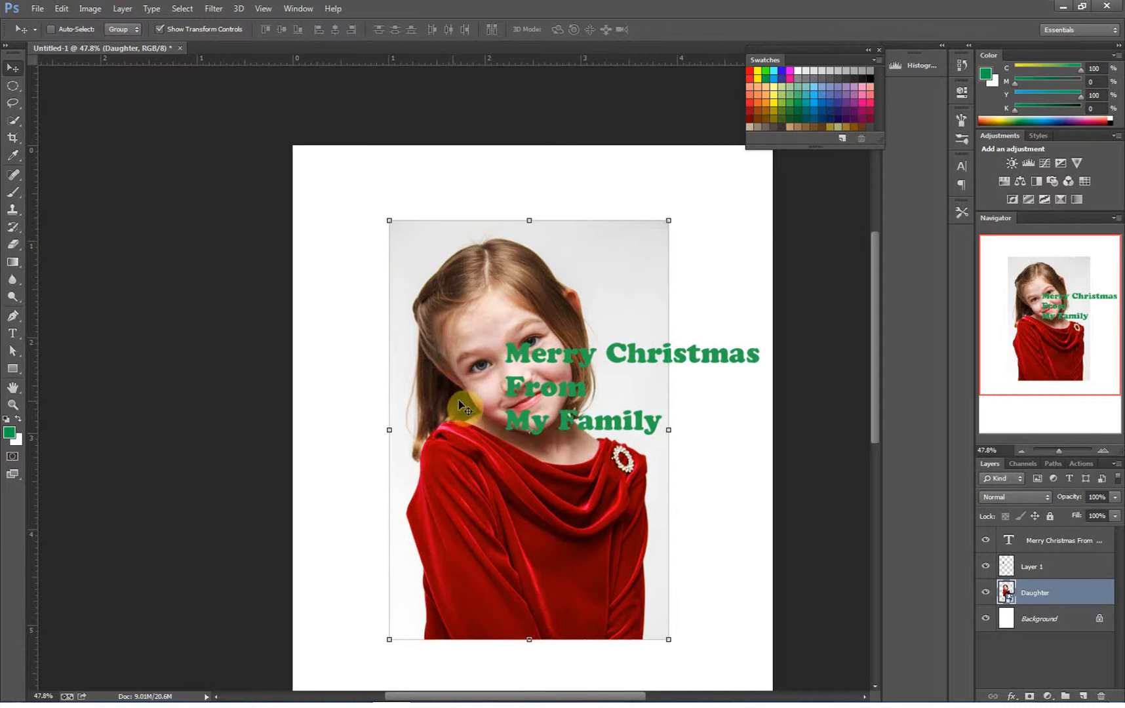
click(1037, 593)
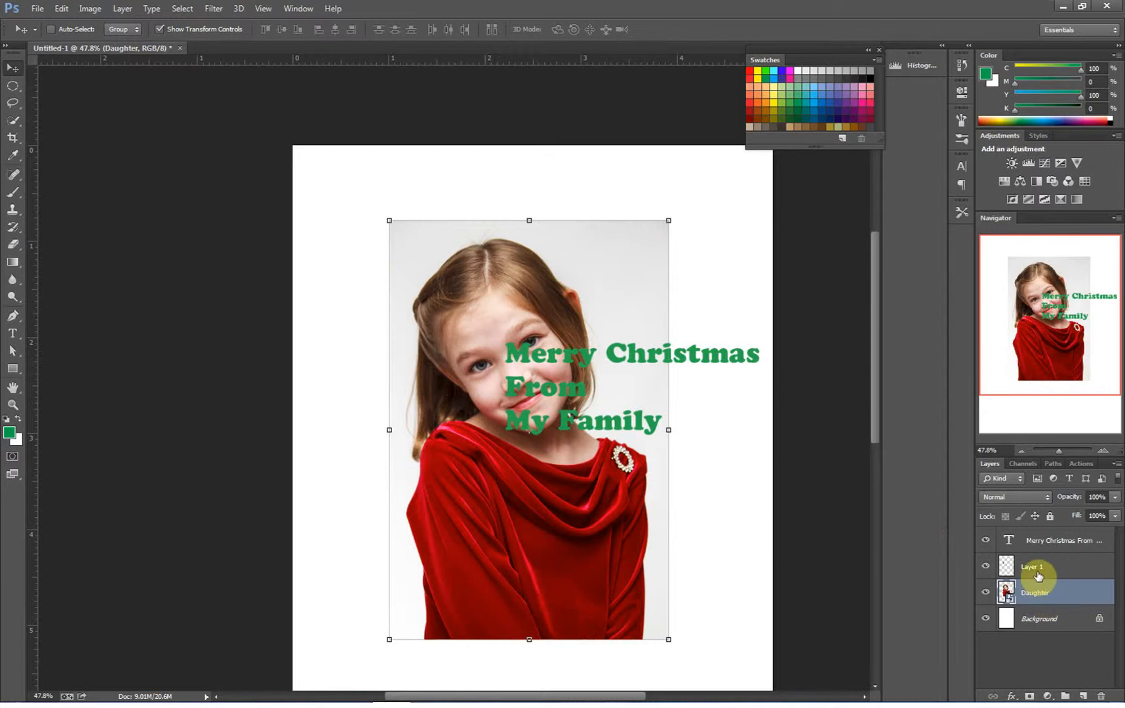
click(1033, 569)
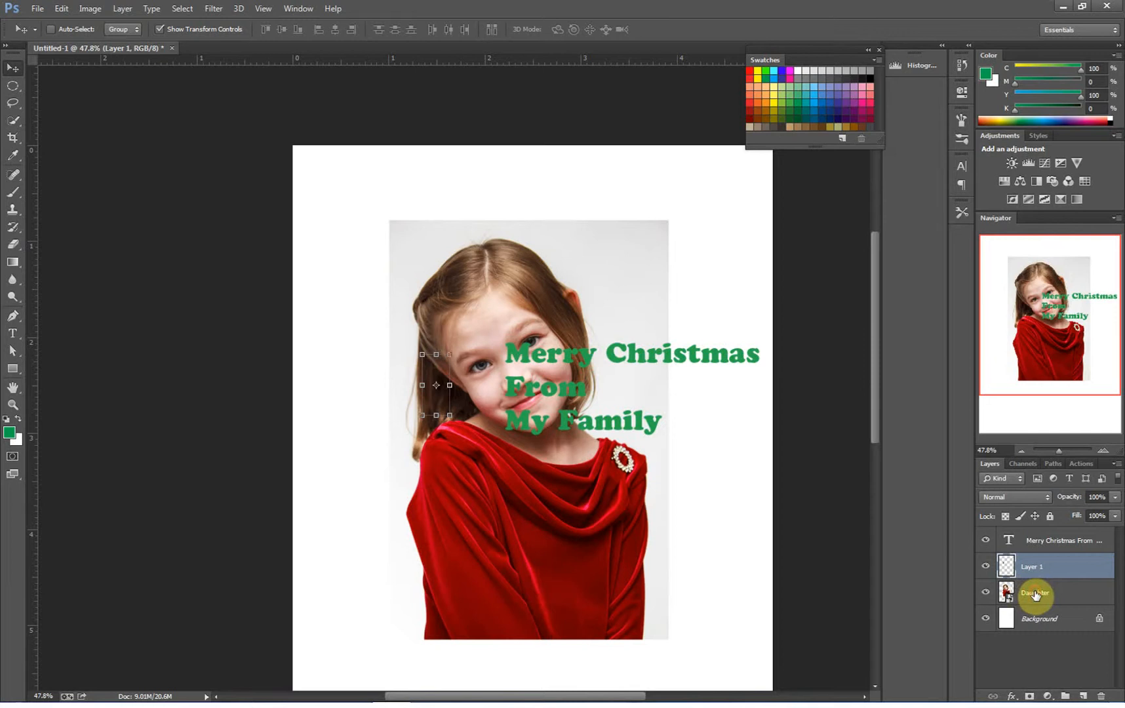
ctrl+click(1034, 592)
right_click(1033, 591)
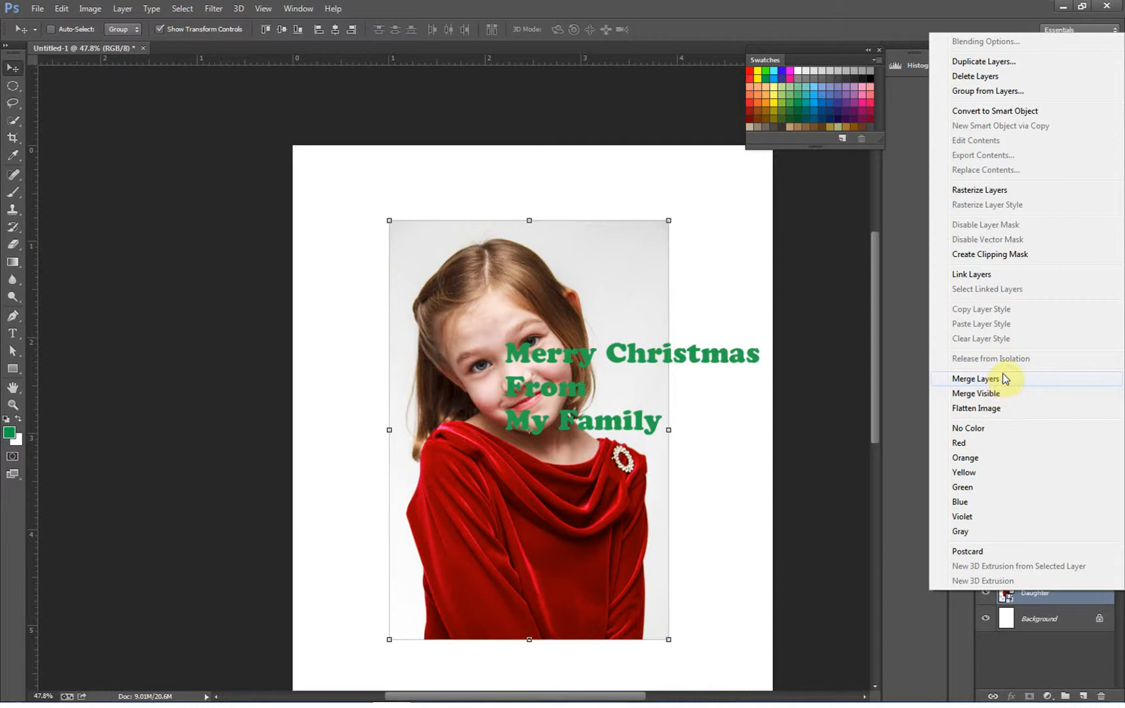
click(885, 387)
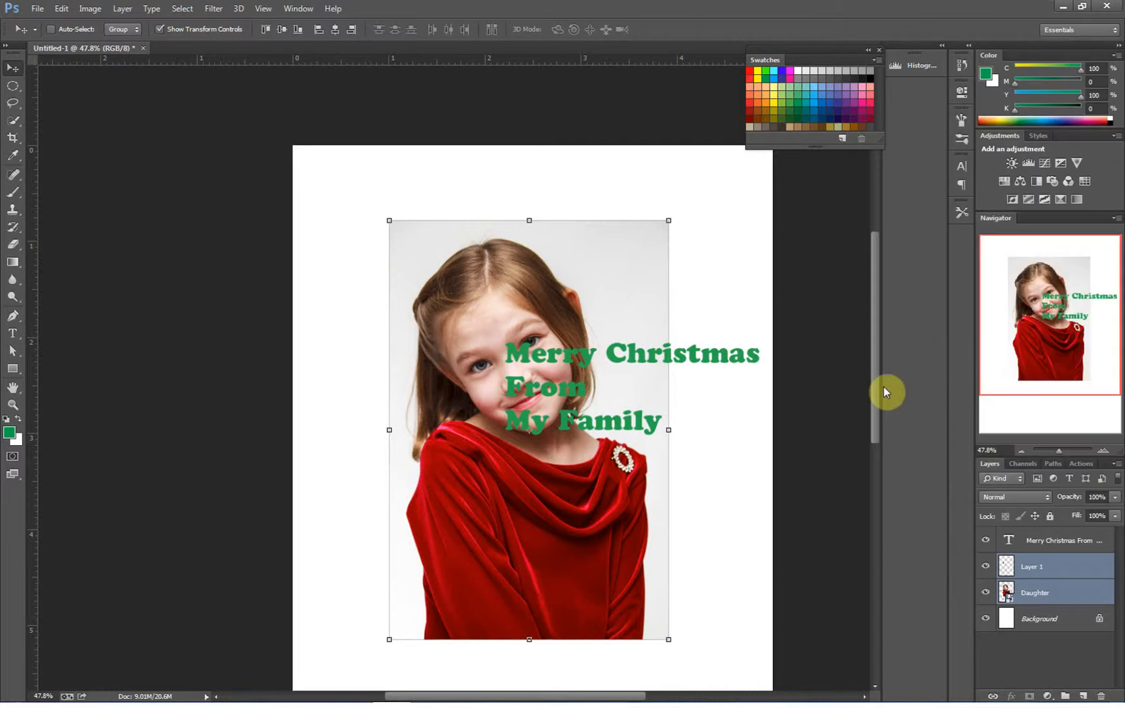
click(1033, 548)
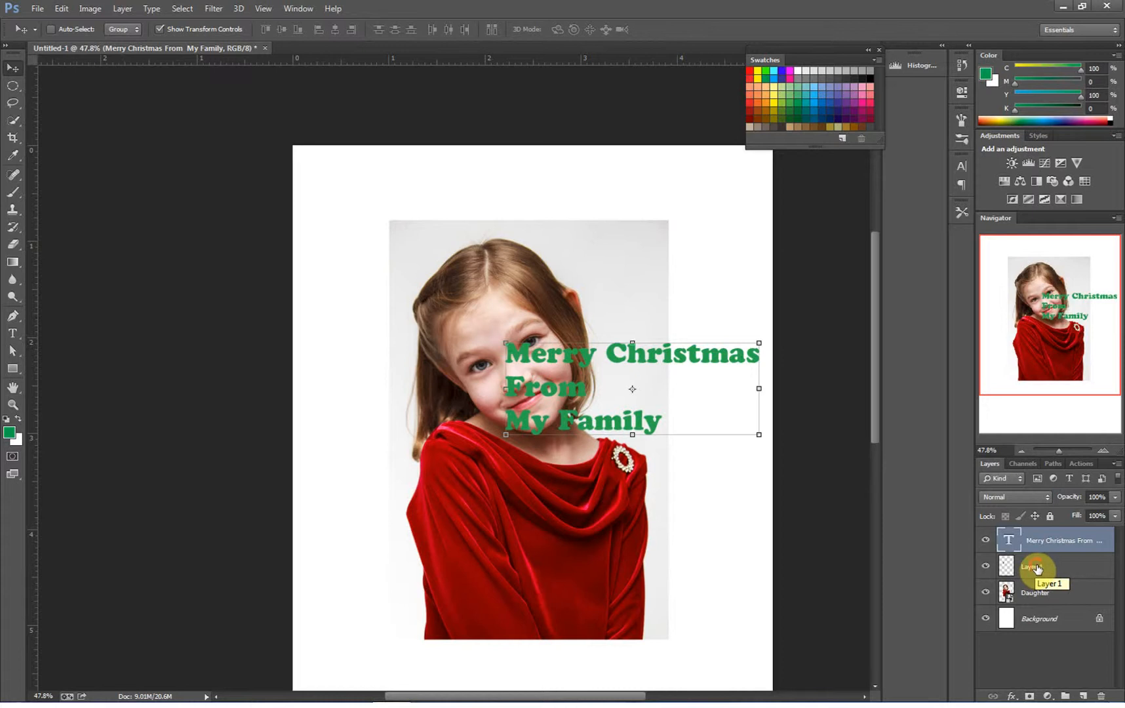
Link Layer 1 and the Daughter layer together, and leave only the Daughter layer selected
click(1034, 569)
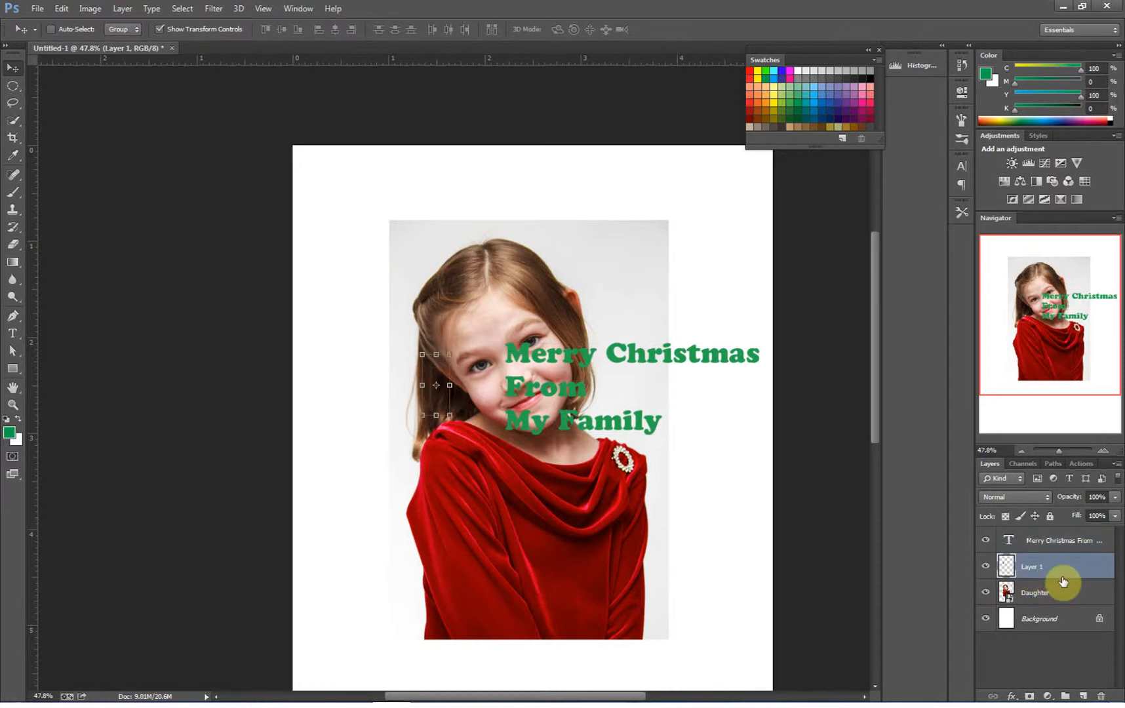
shift+click(1036, 593)
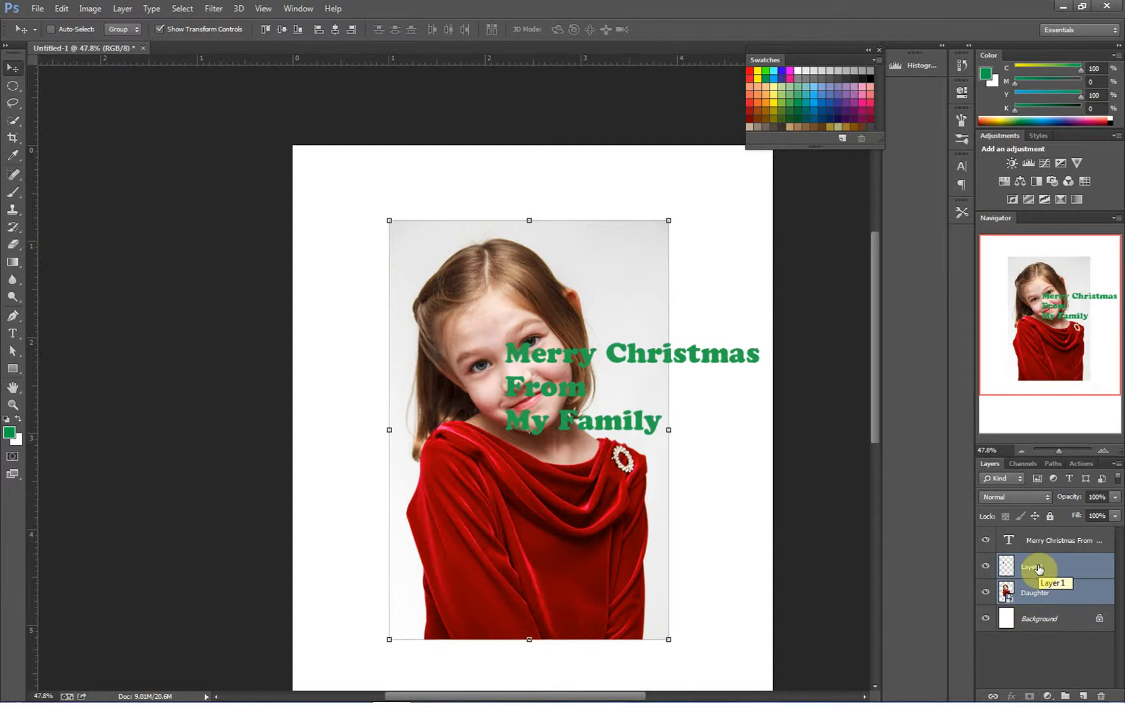
click(989, 695)
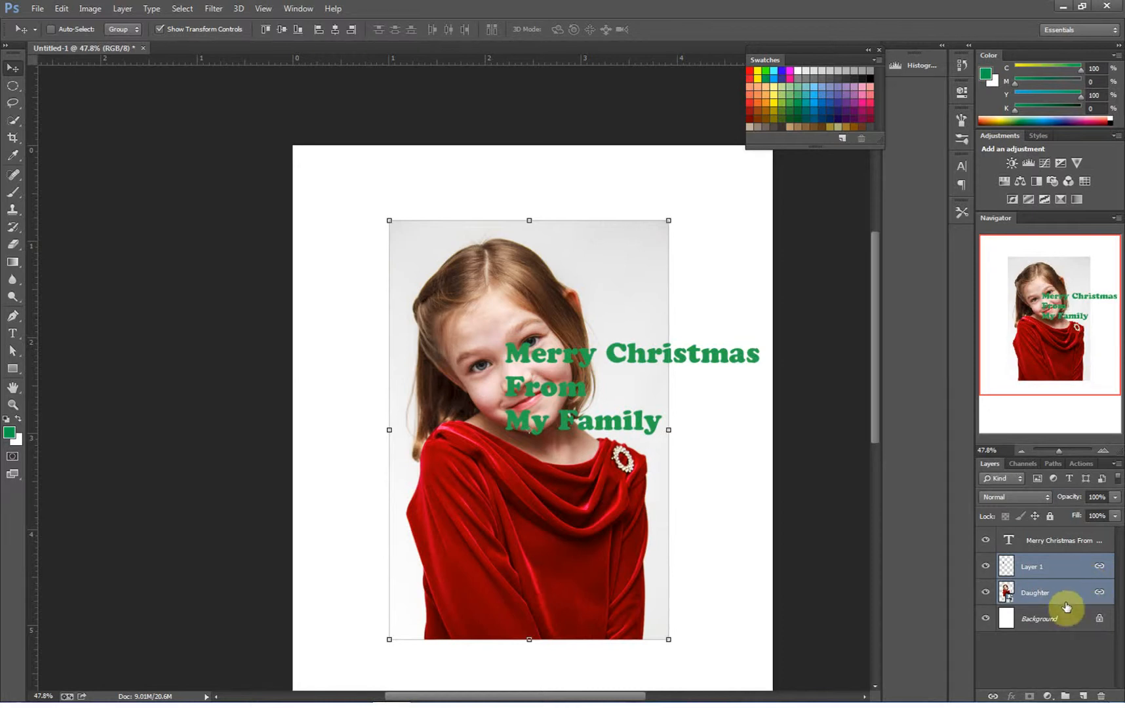
click(1042, 619)
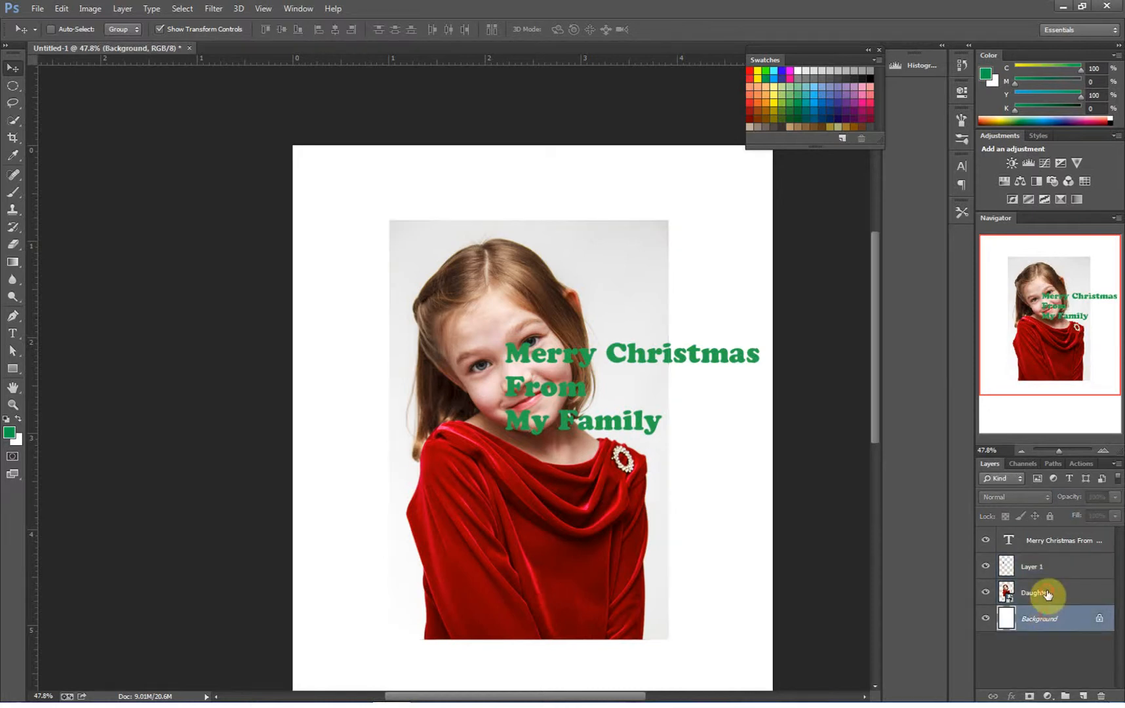
click(1047, 594)
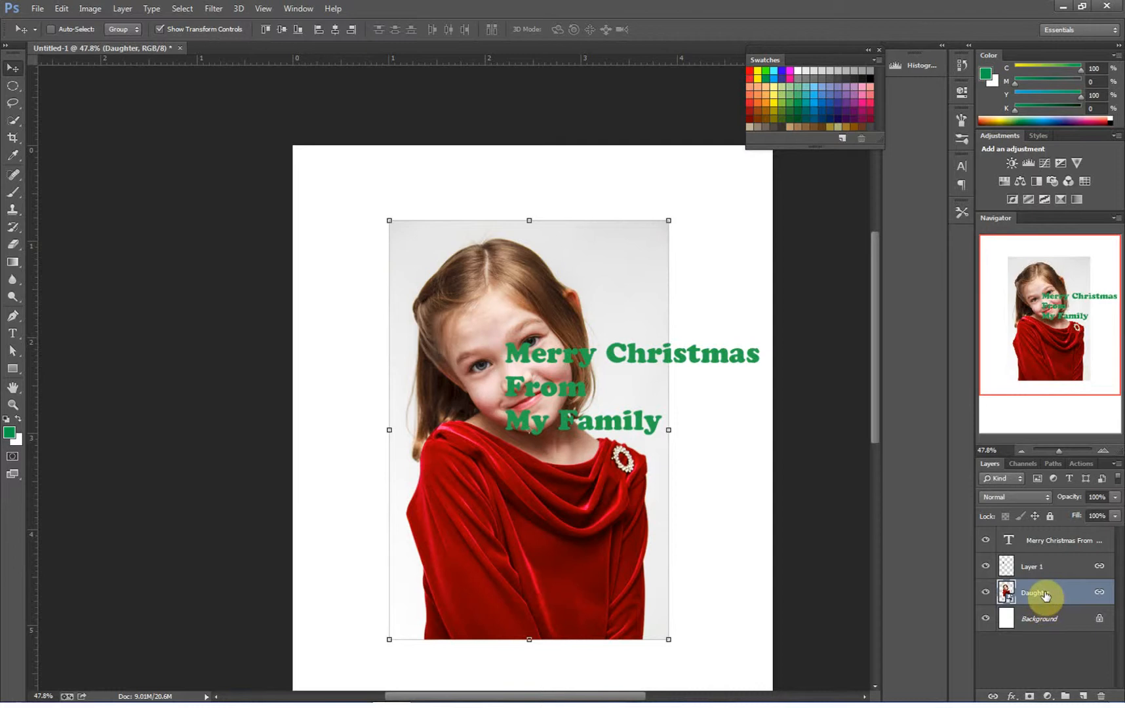
Move the linked portrait toward the page's left edge and scale it down proportionally to about 60%
drag(633, 590, 557, 528)
drag(480, 520, 442, 482)
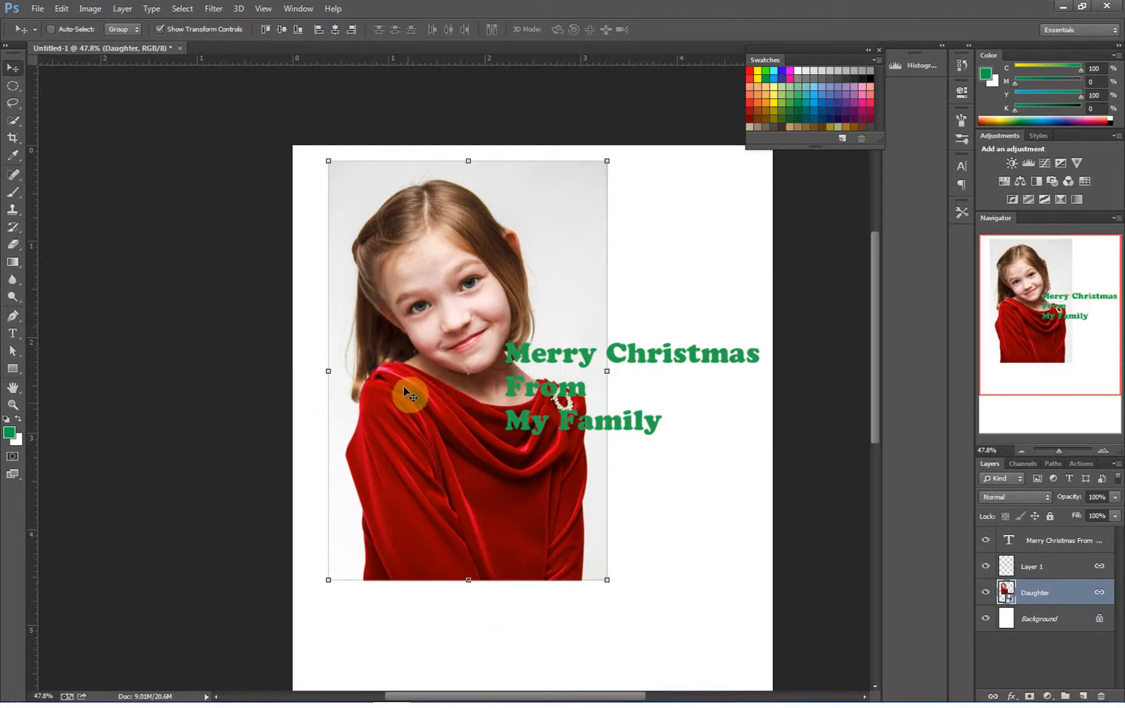
drag(397, 362, 418, 435)
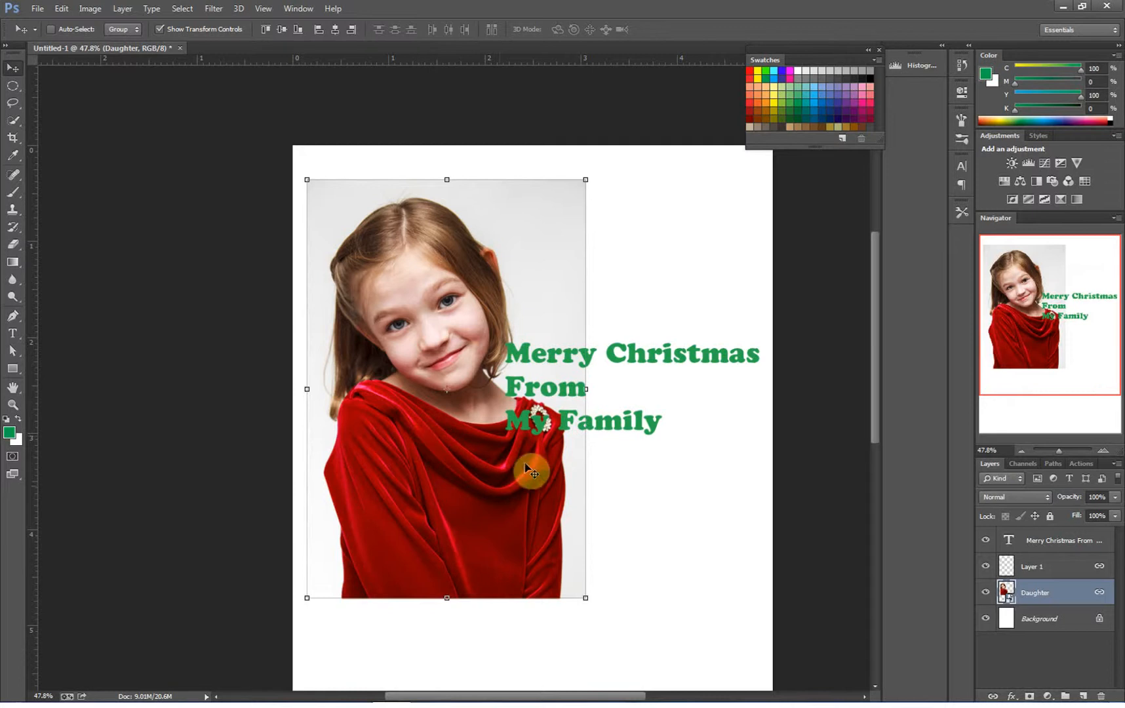
click(585, 180)
drag(570, 192, 439, 320)
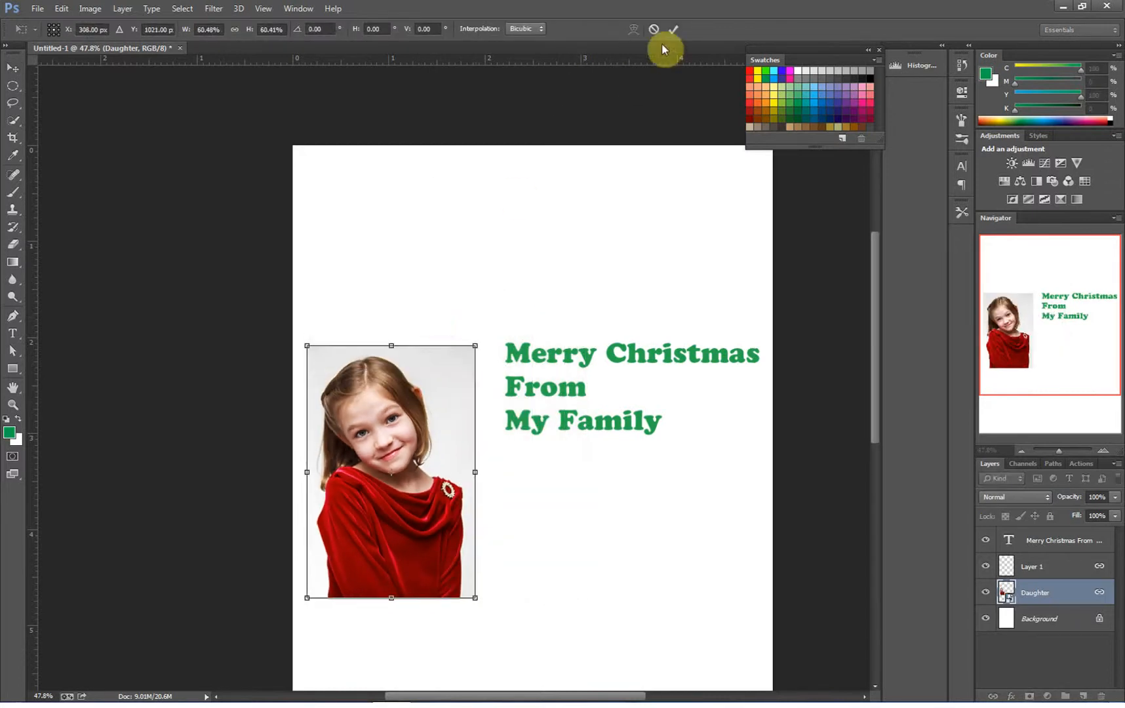
click(673, 28)
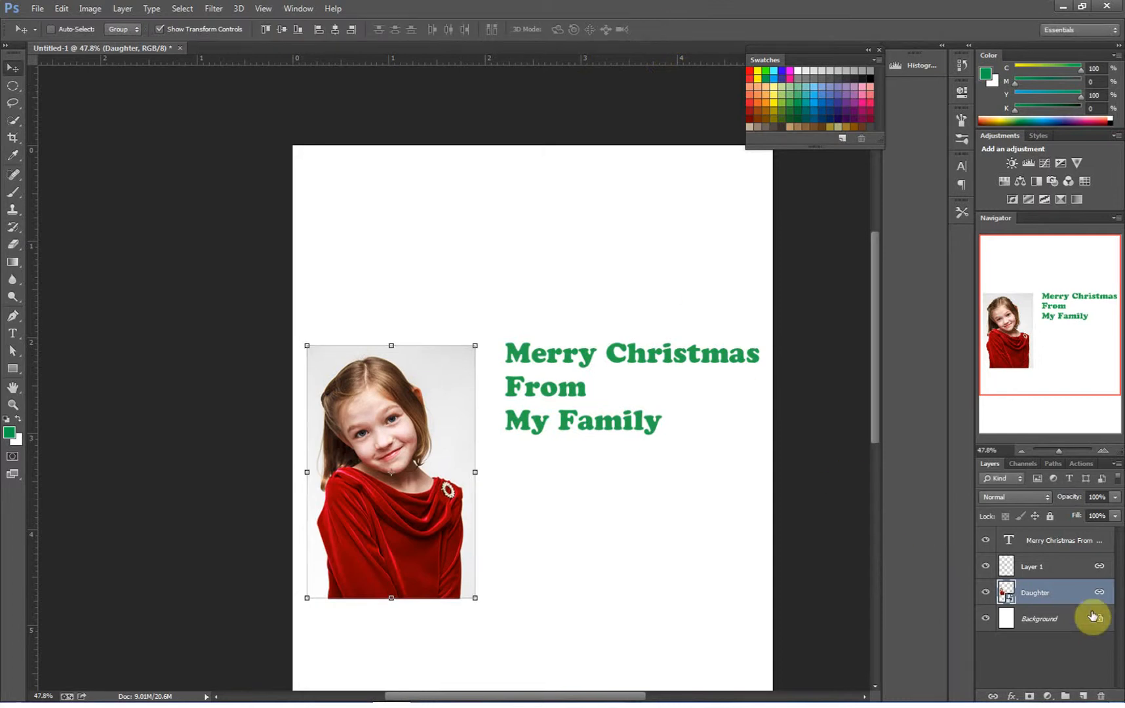
Move the Daughter layer with its linked retouch layer up slightly so the portrait sits beside the greeting text
click(1032, 595)
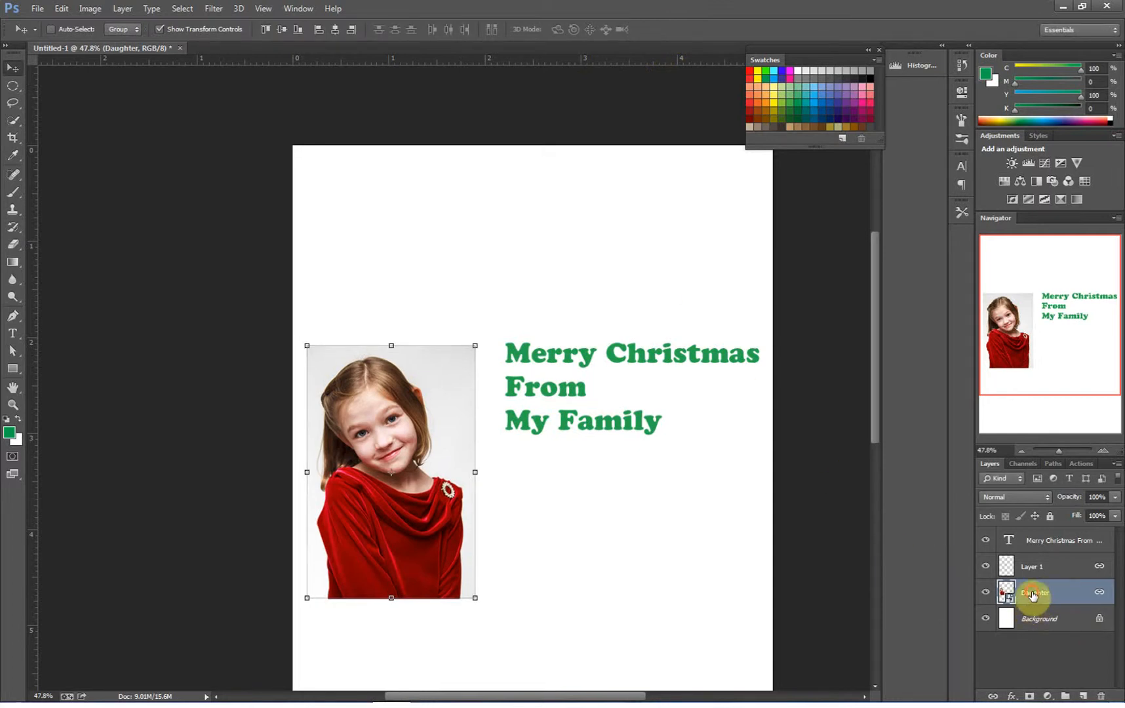
click(1035, 568)
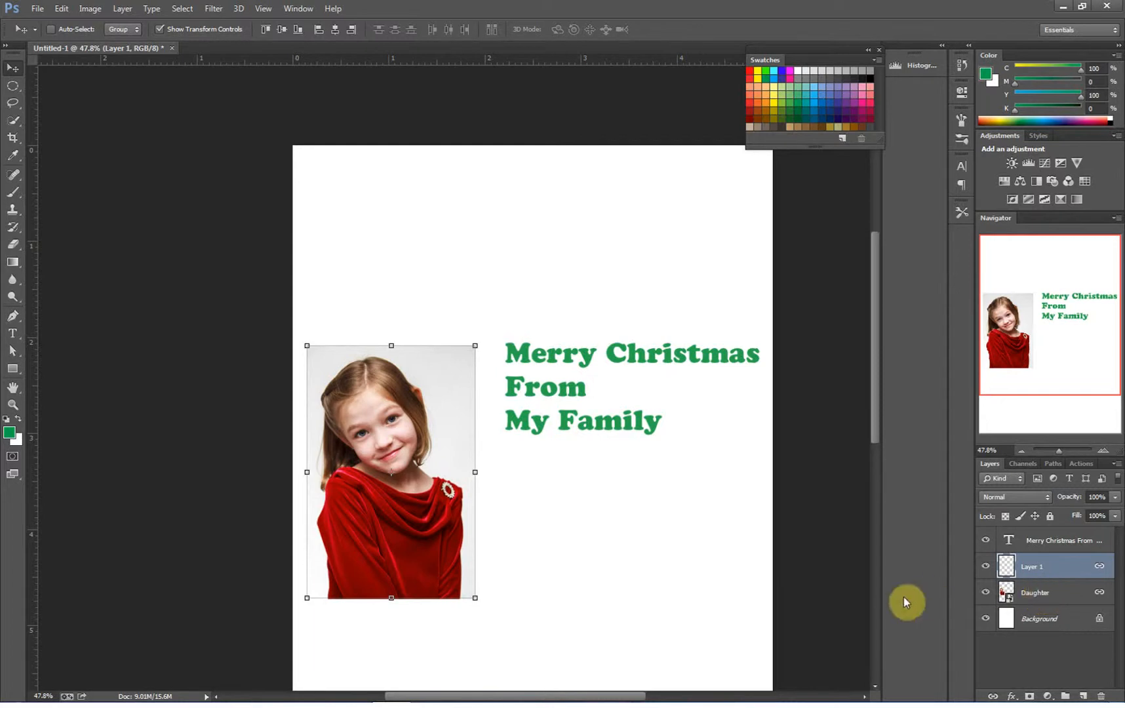
click(1033, 593)
drag(419, 492, 423, 452)
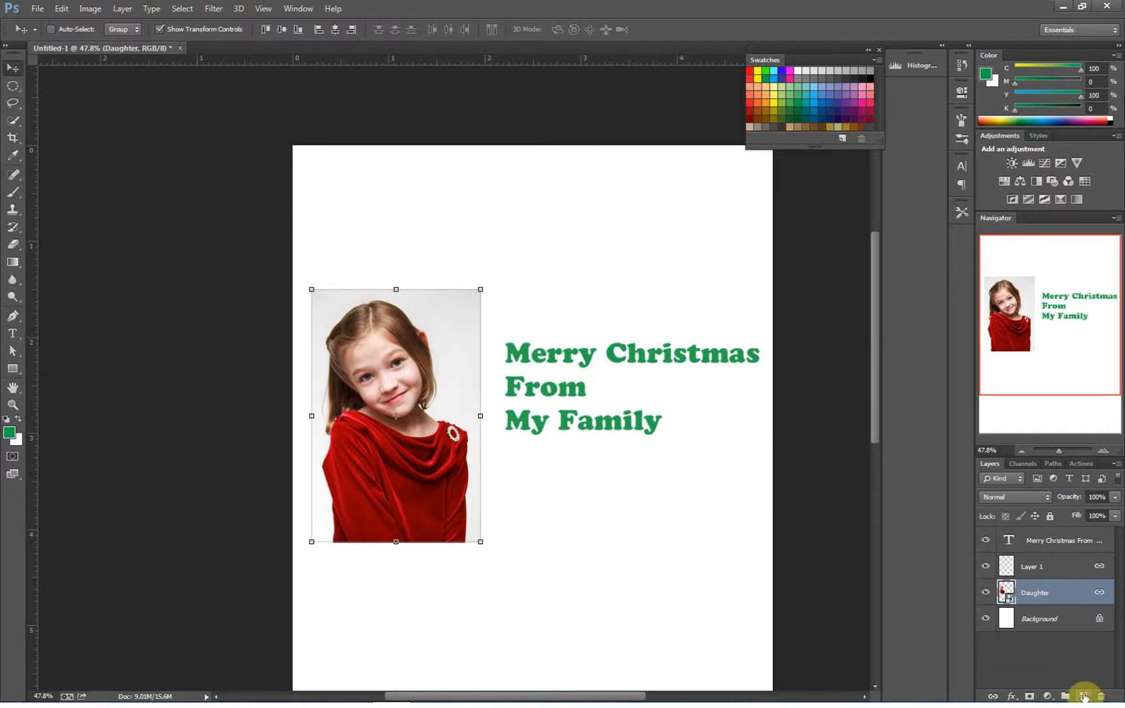
Add a new empty layer, place it directly above Layer 1 and below the text, and keep it selected
click(1083, 696)
drag(1037, 590, 1035, 565)
click(1071, 598)
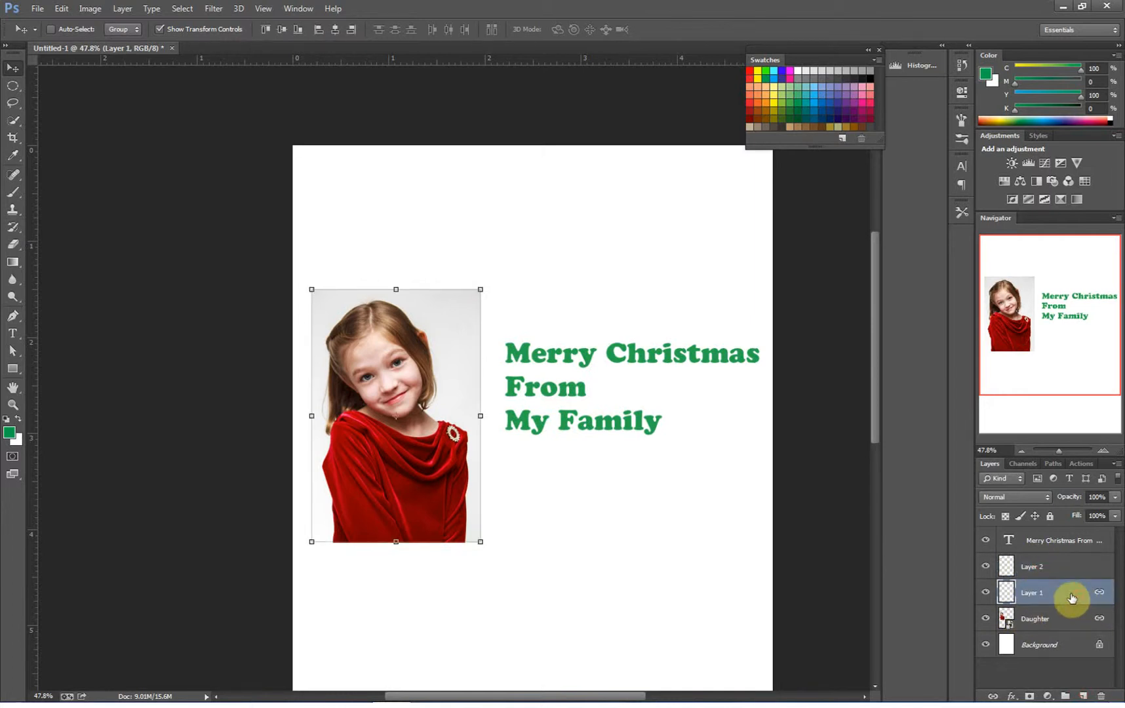
click(1061, 568)
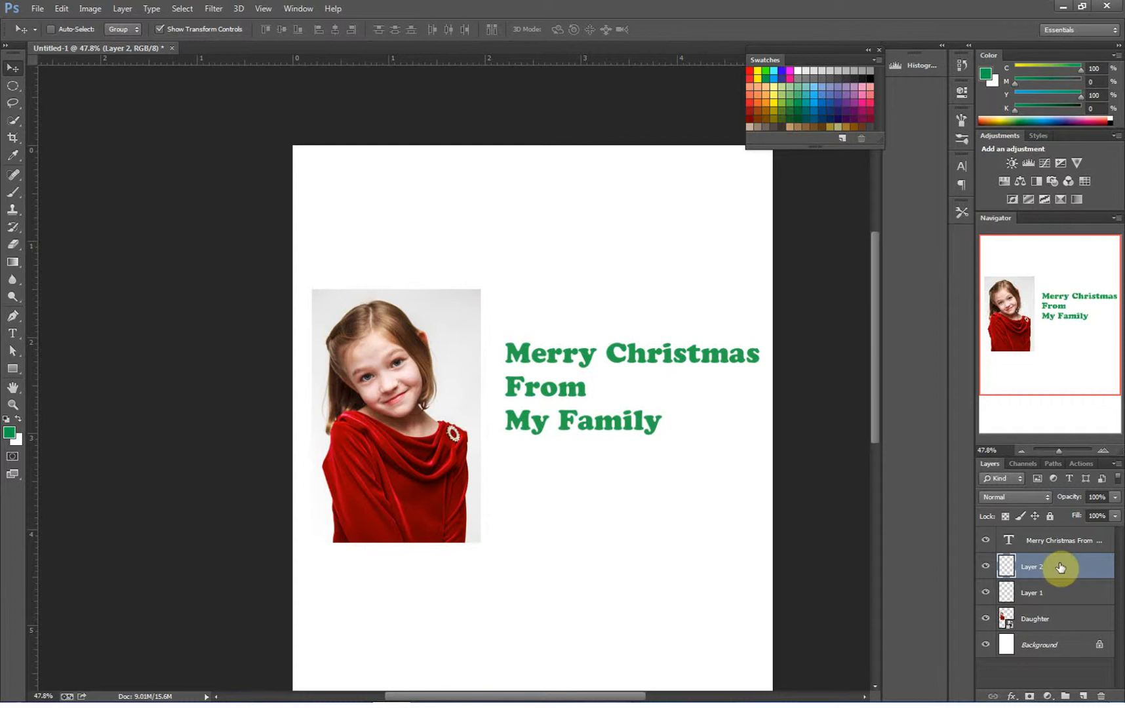
Fill Layer 2 with the red color f70808 in Normal mode at 100% opacity
key(shift+F5)
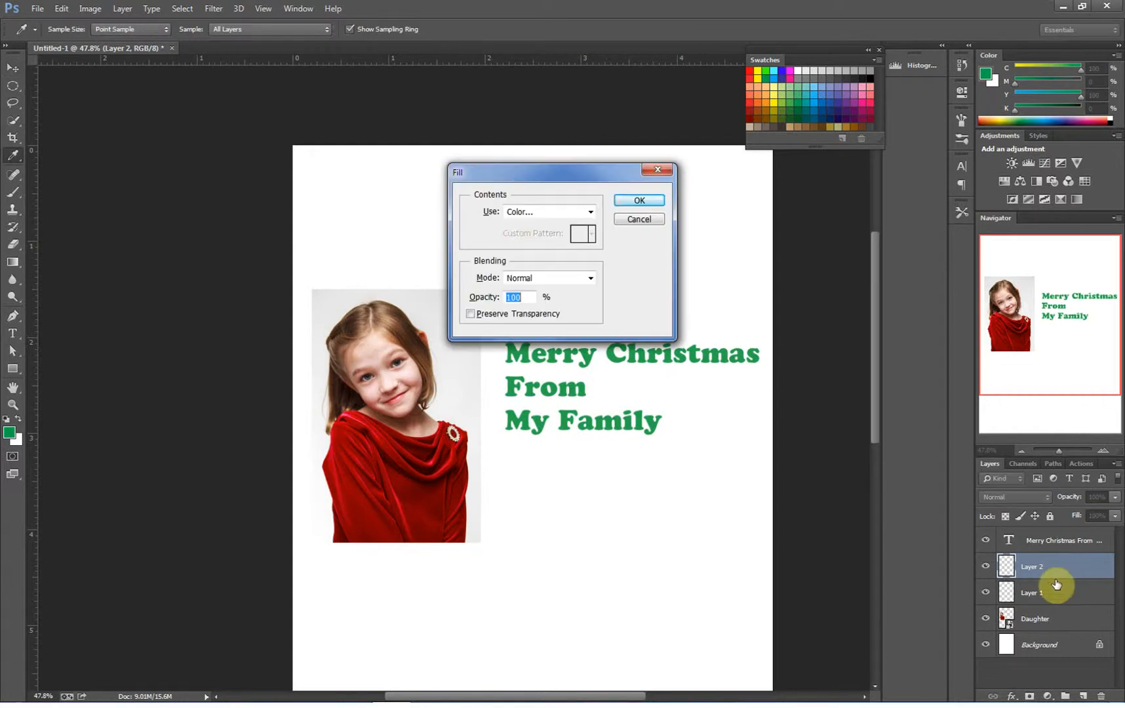
click(537, 213)
click(527, 246)
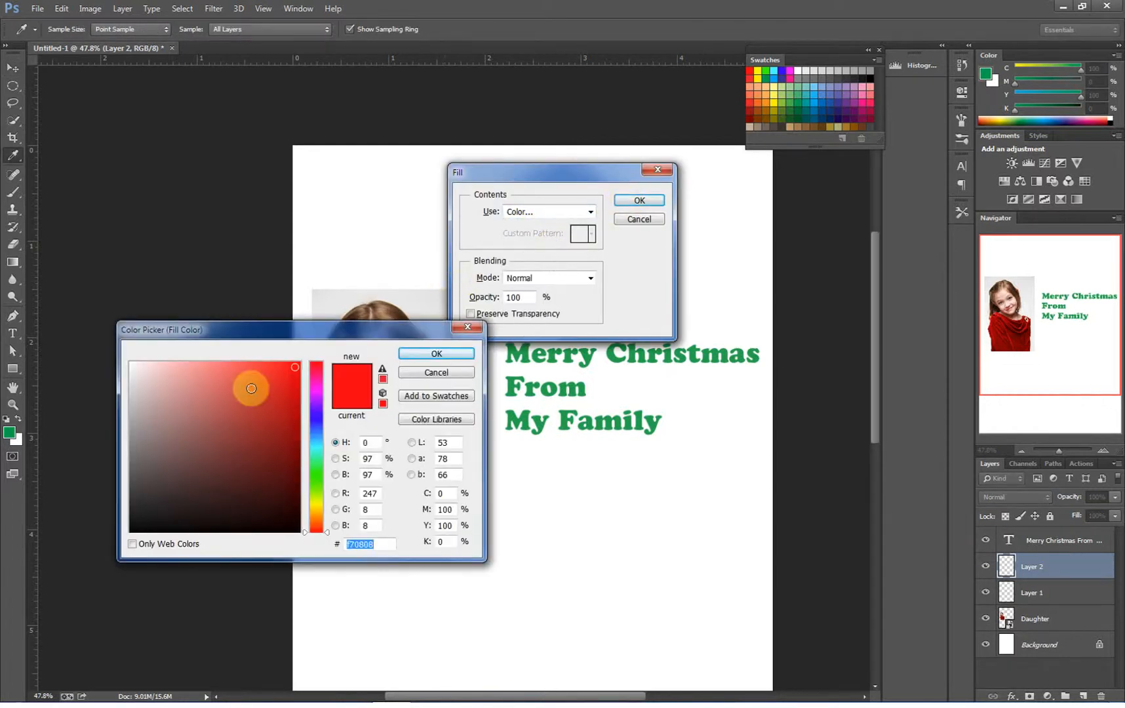
click(436, 353)
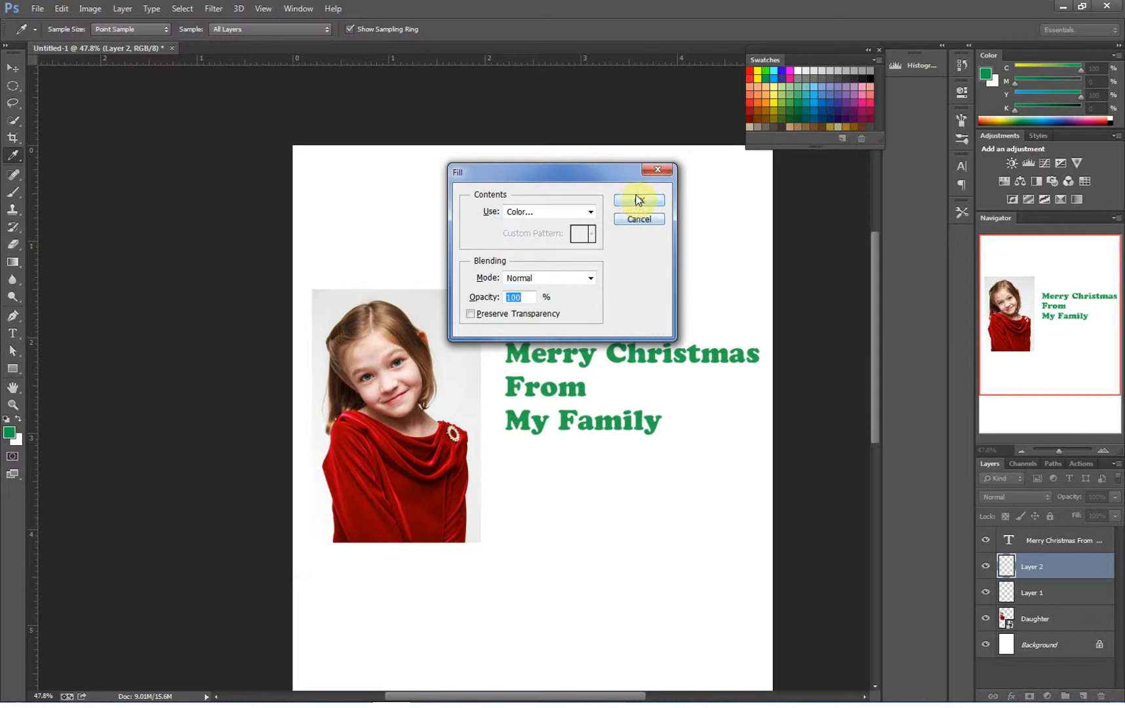
click(635, 199)
key(v)
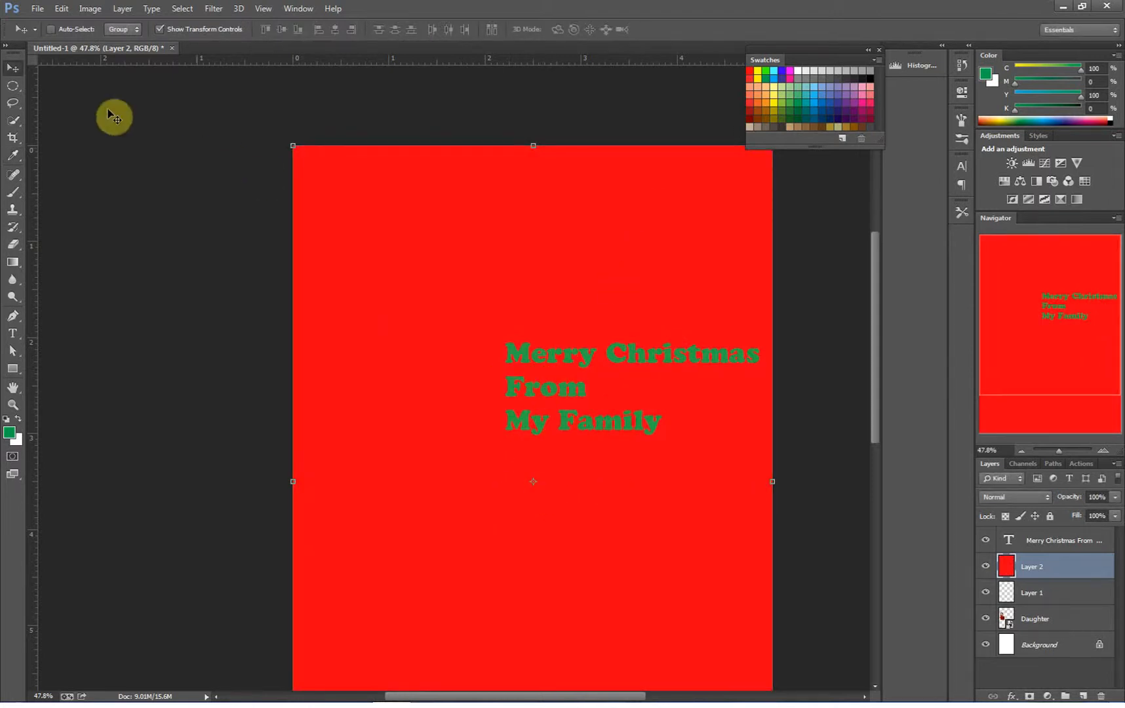
Mask Layer 2 with a tall elliptical selection over the portrait area, and invert the mask to open an oval window
click(12, 86)
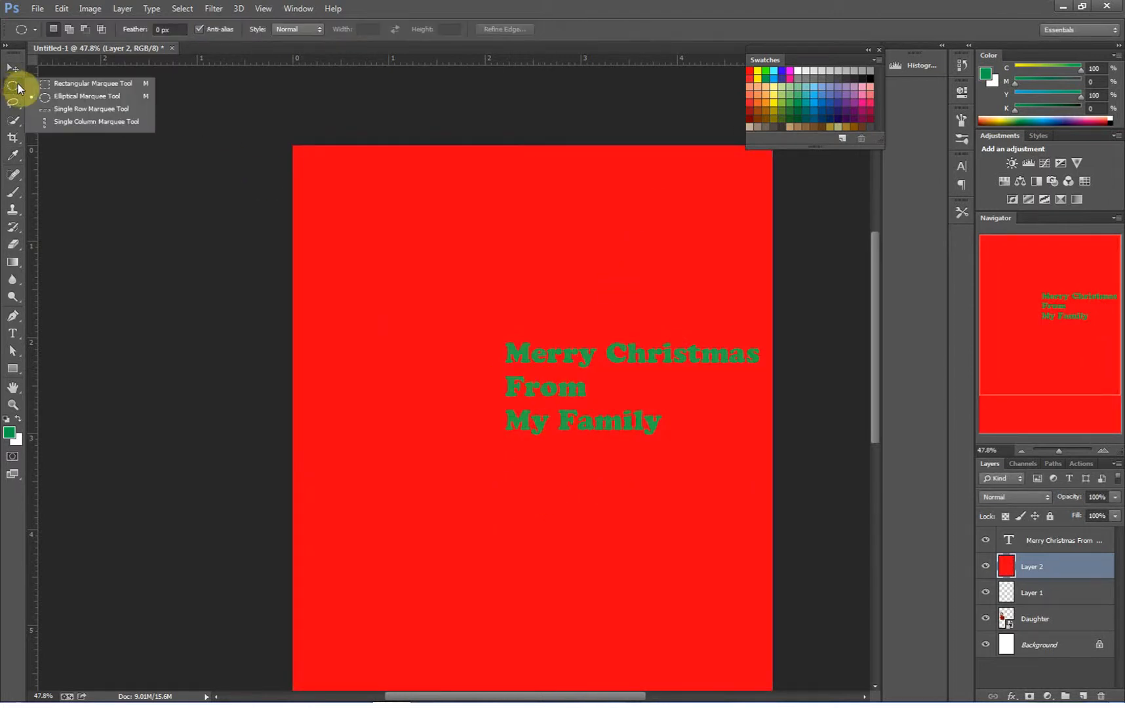
click(73, 99)
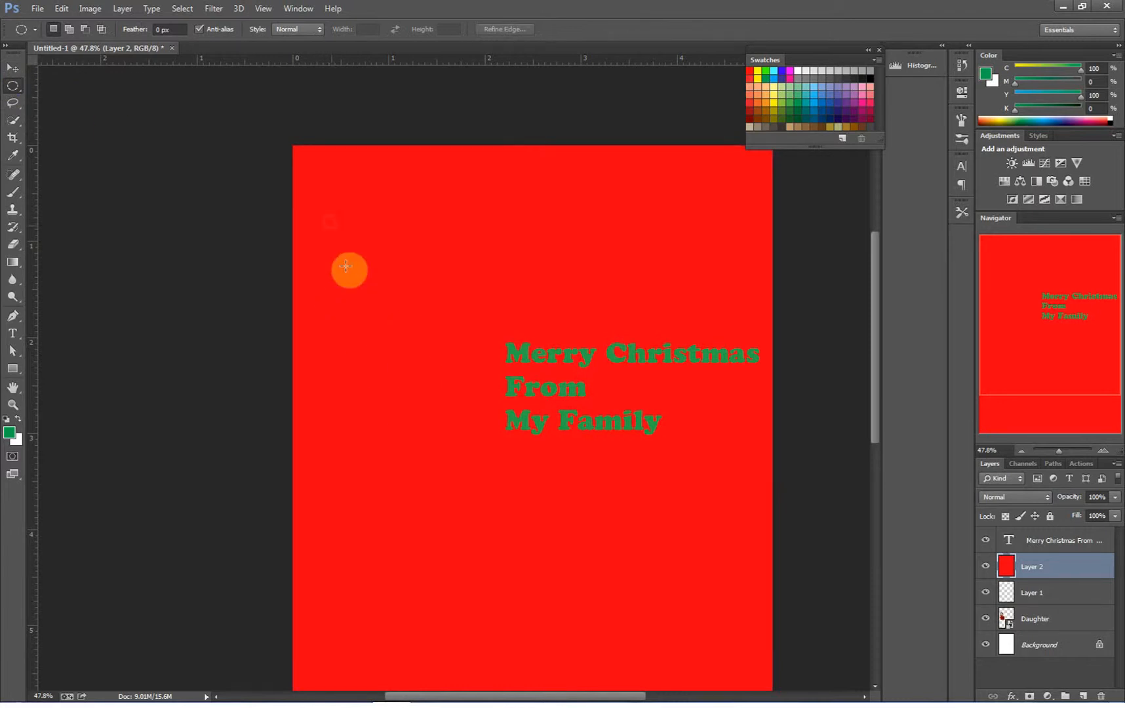
drag(346, 266, 522, 566)
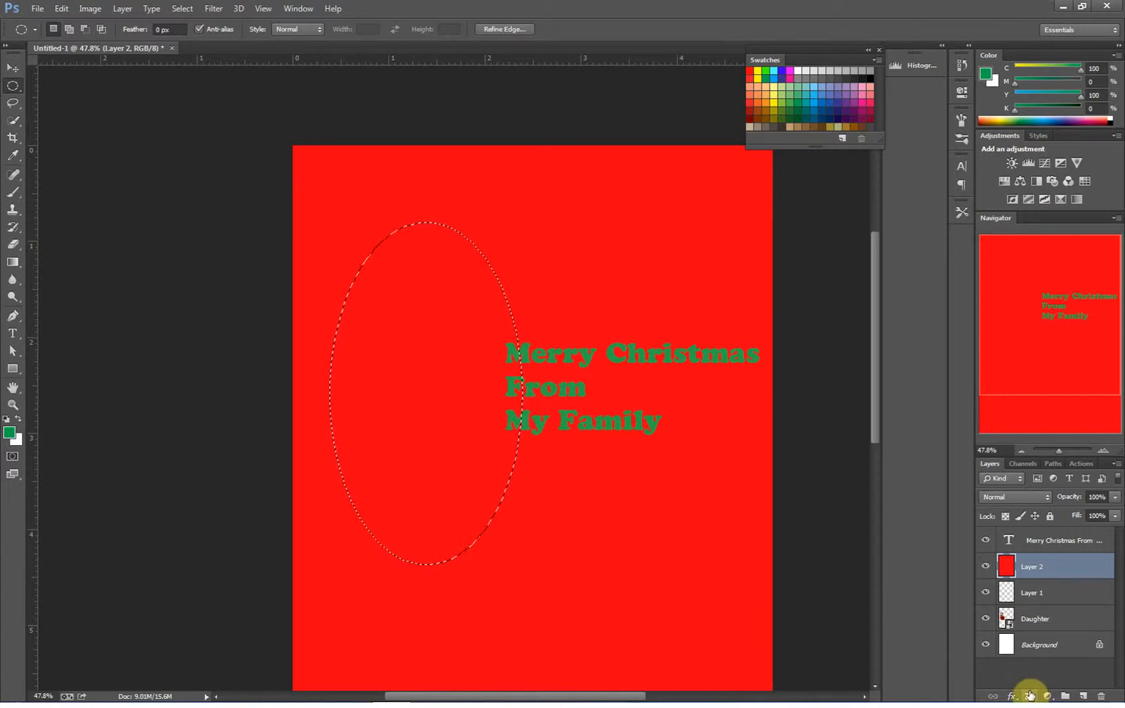
click(1029, 696)
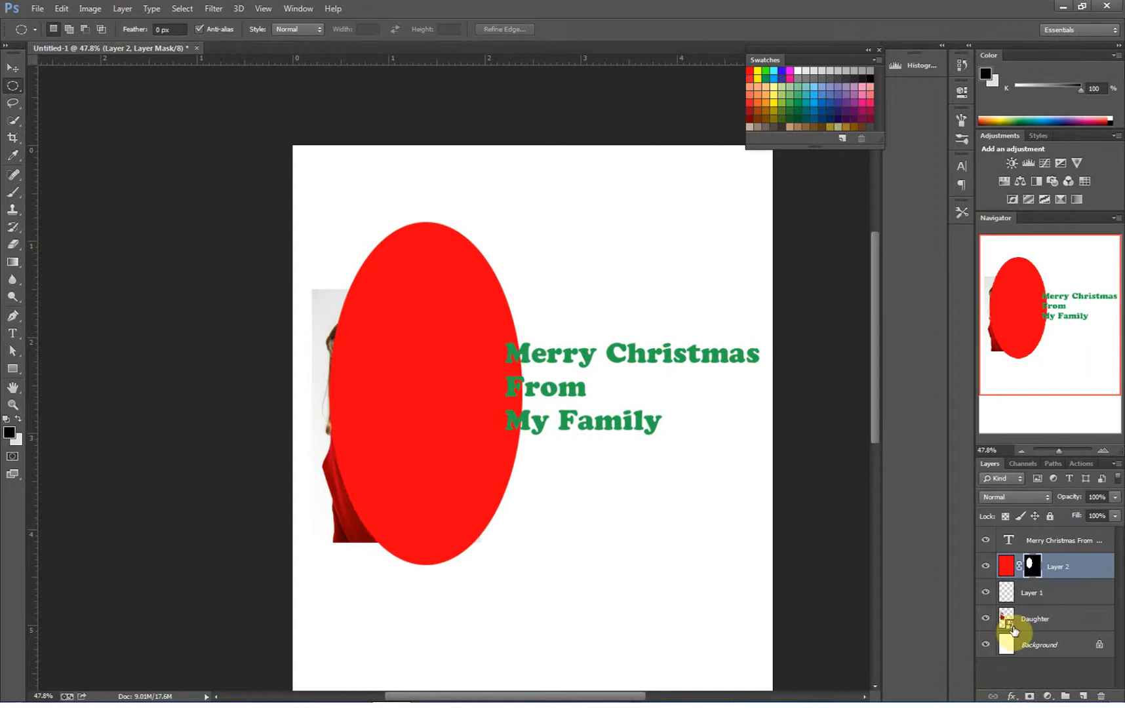
key(i)
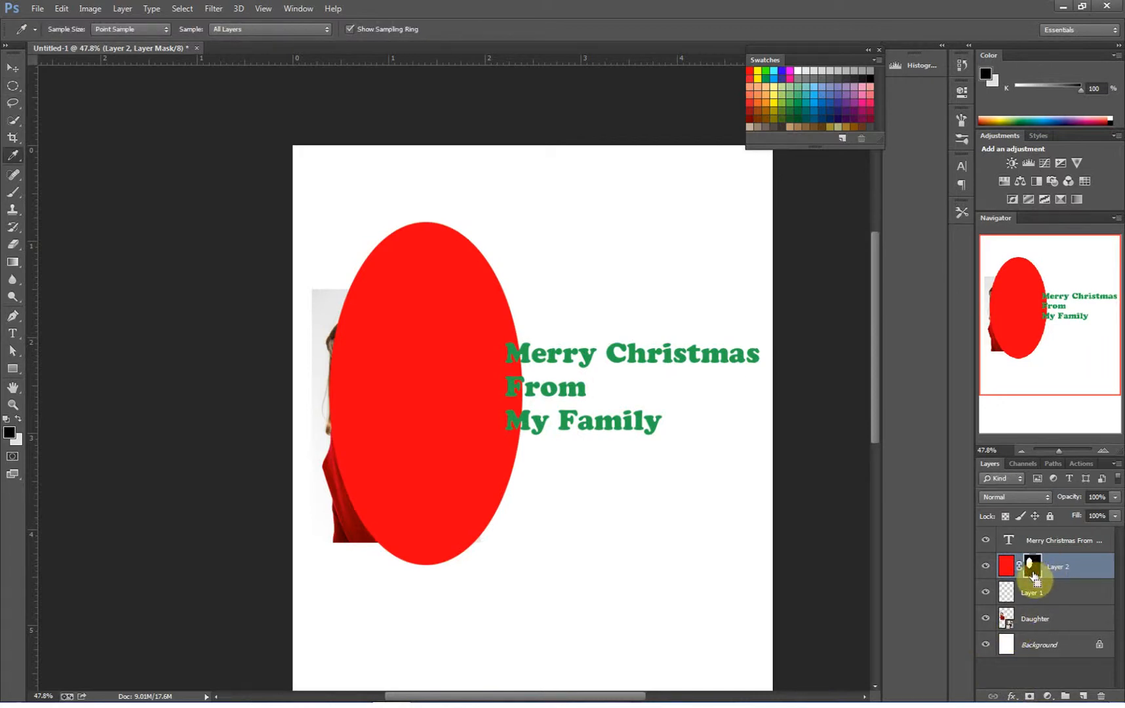
key(ctrl+i)
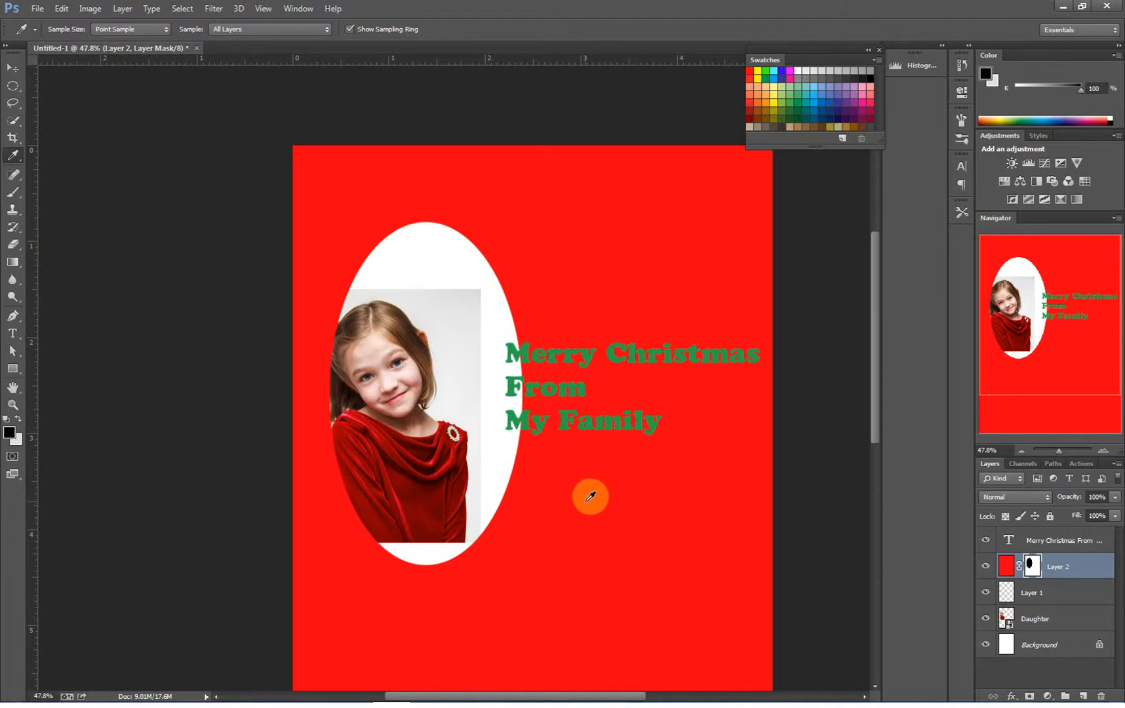
Try to move Layer 2 together with its linked mask to center the oval on the girl, and undo the moves
key(v)
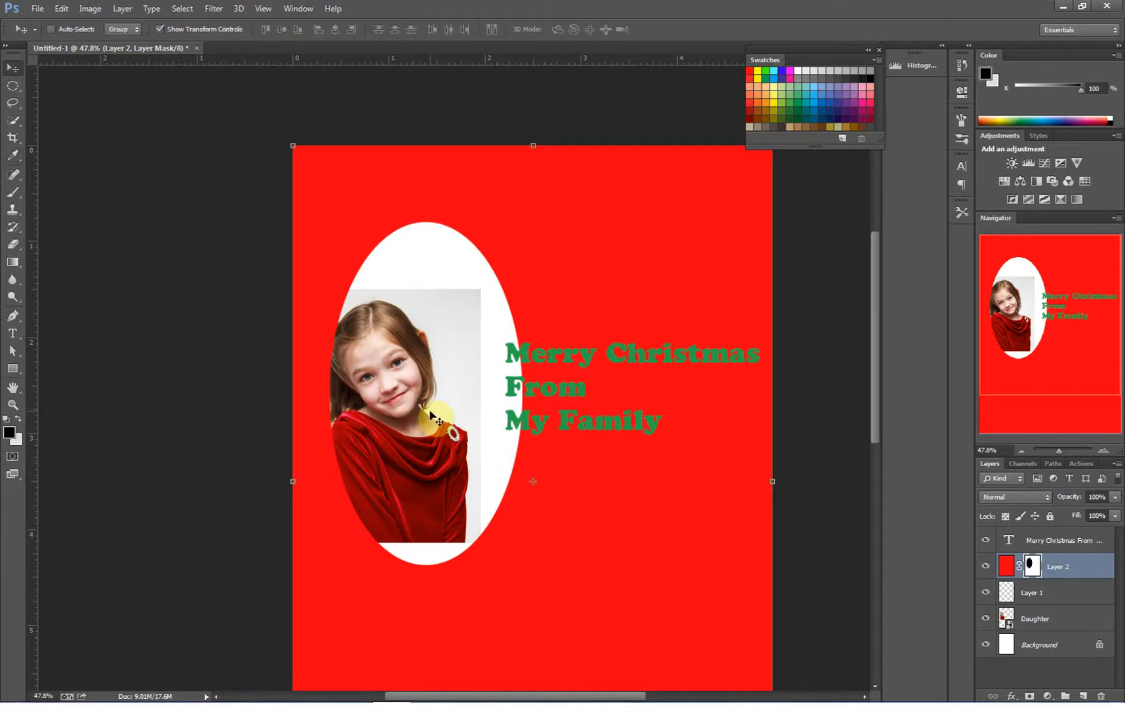
drag(426, 414, 398, 436)
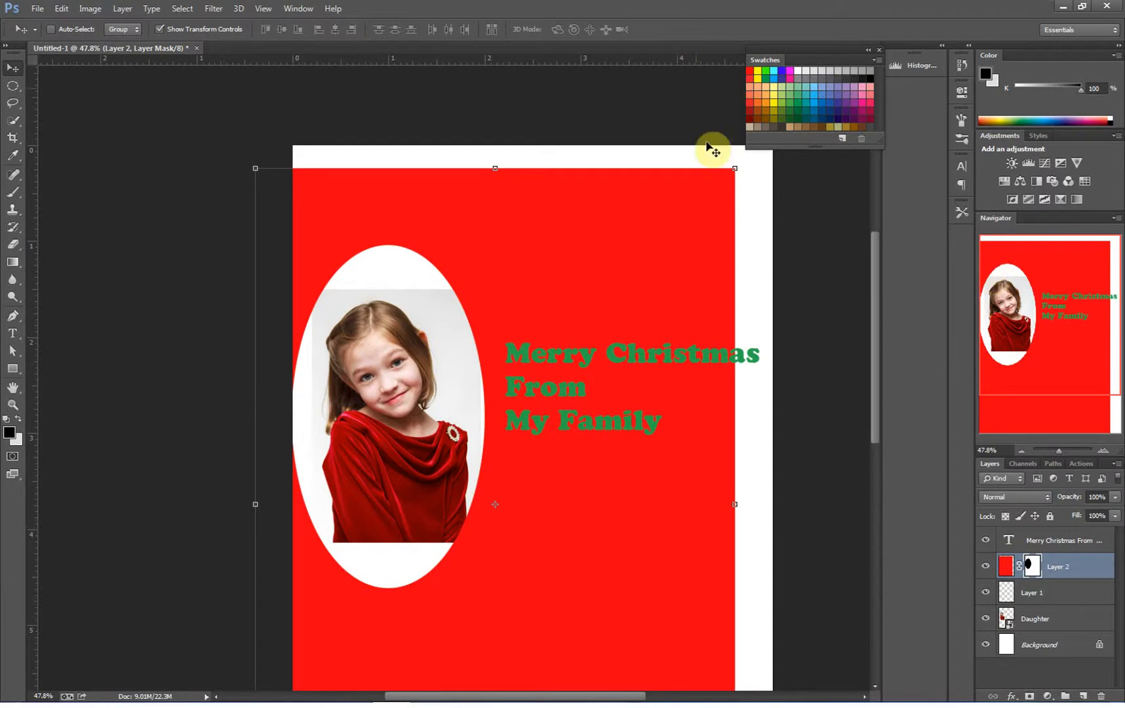
drag(670, 278, 613, 295)
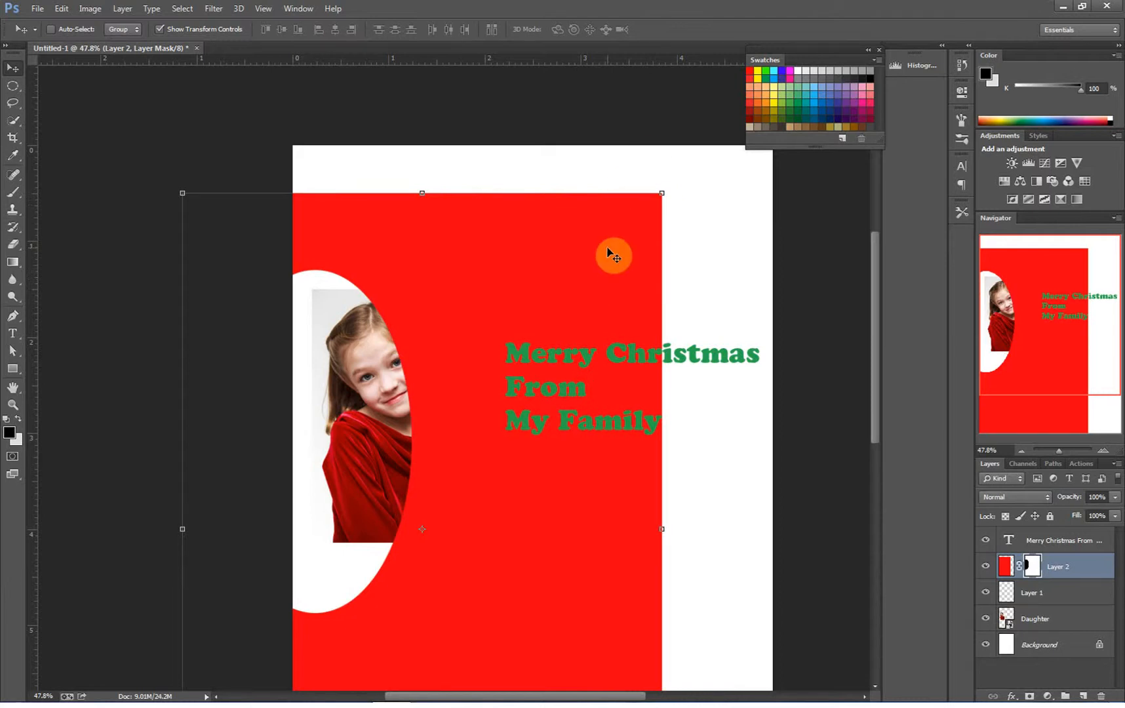
drag(607, 248, 694, 224)
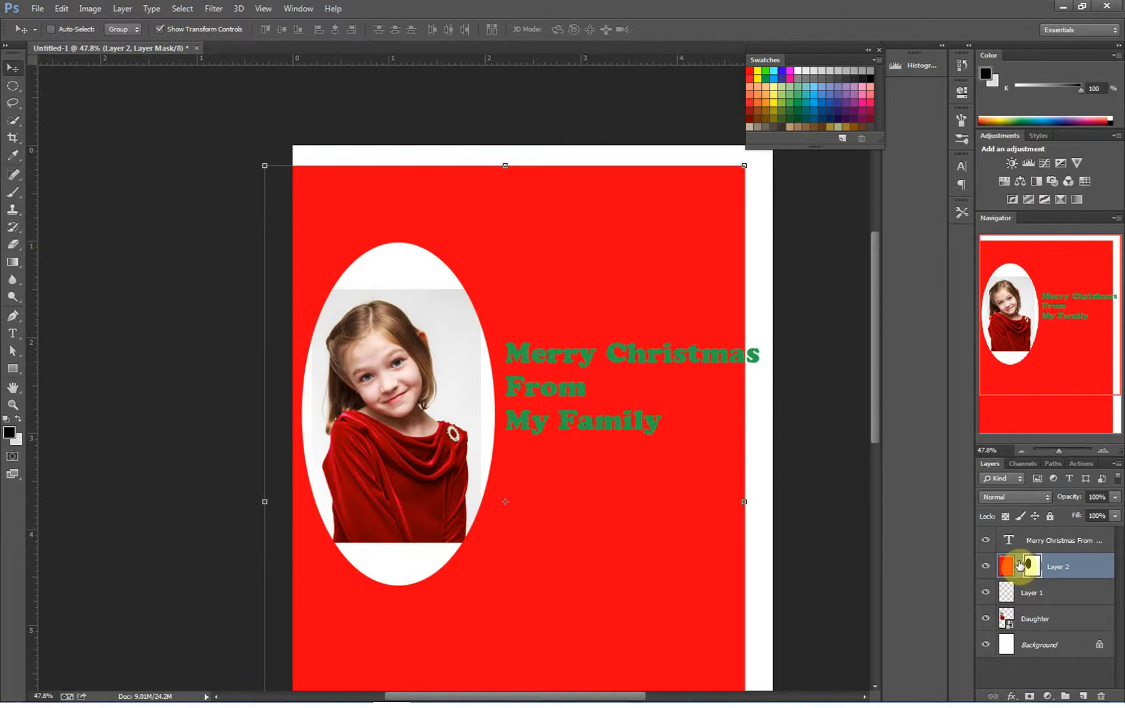
key(ctrl+alt+z)
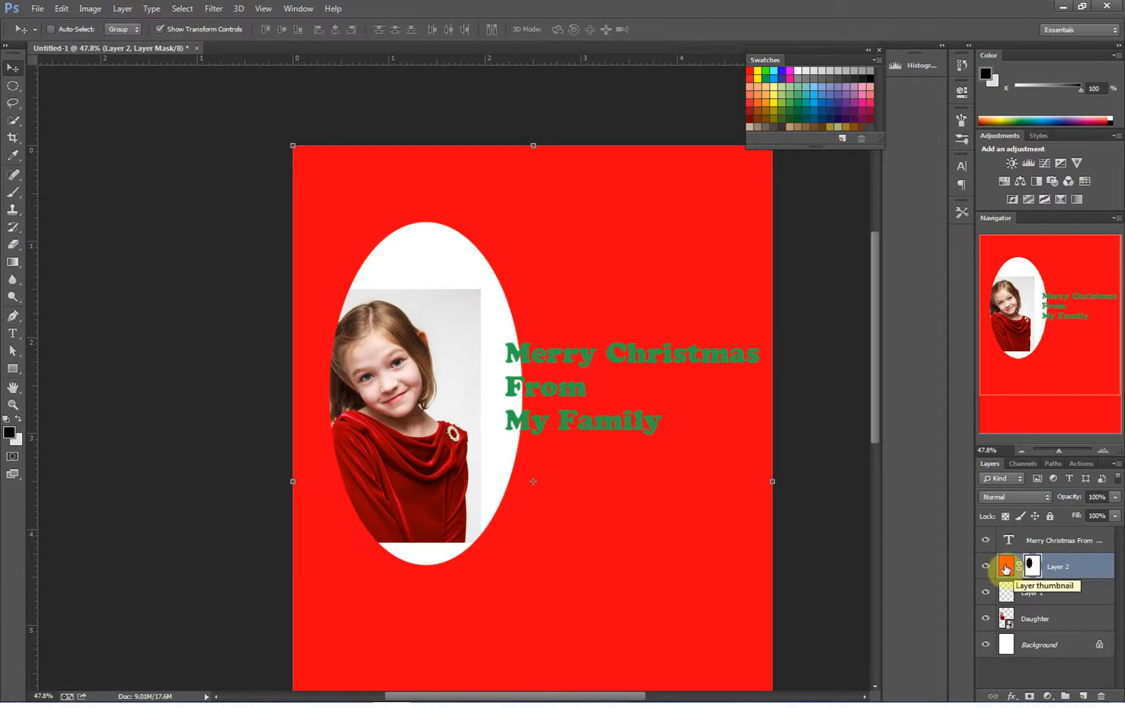
Unlink Layer 2's mask from its red fill and move only the mask so the oval frames the girl
click(1006, 566)
click(1031, 567)
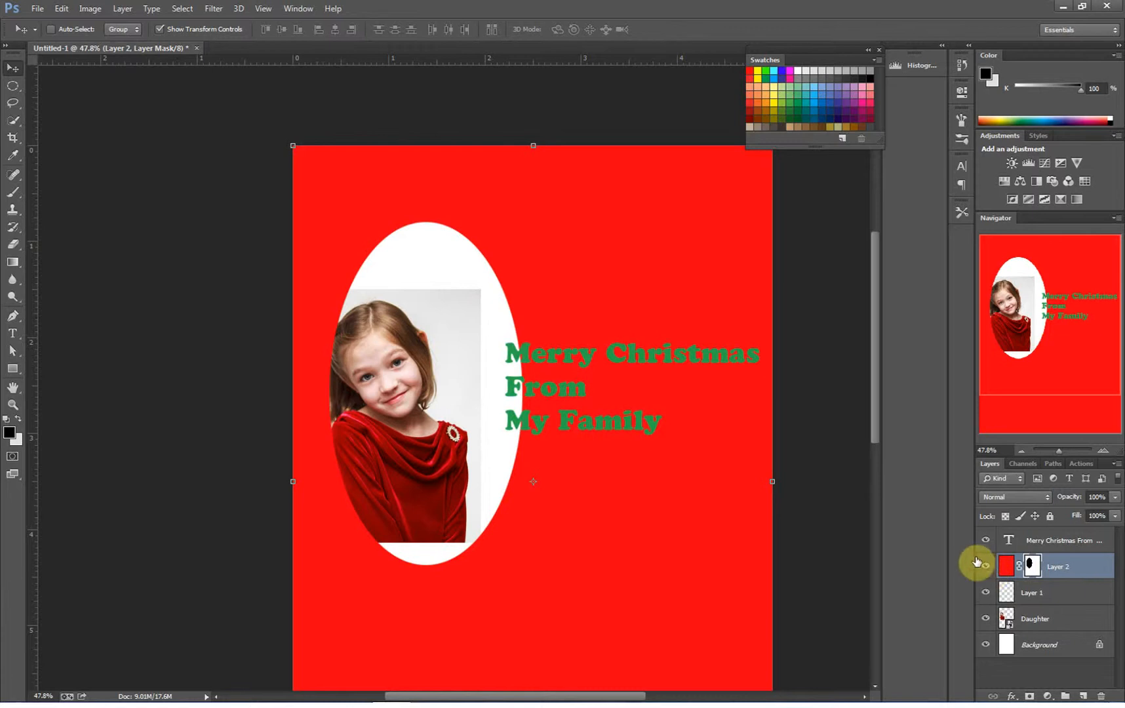
click(1020, 568)
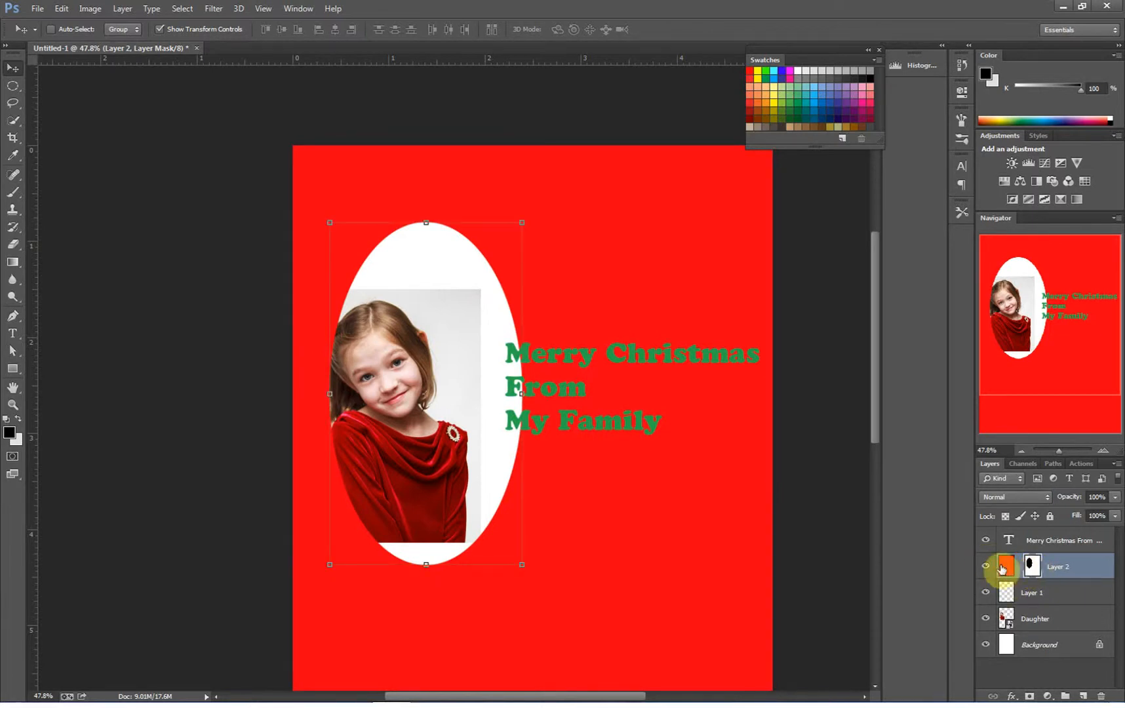
click(1006, 567)
click(1031, 567)
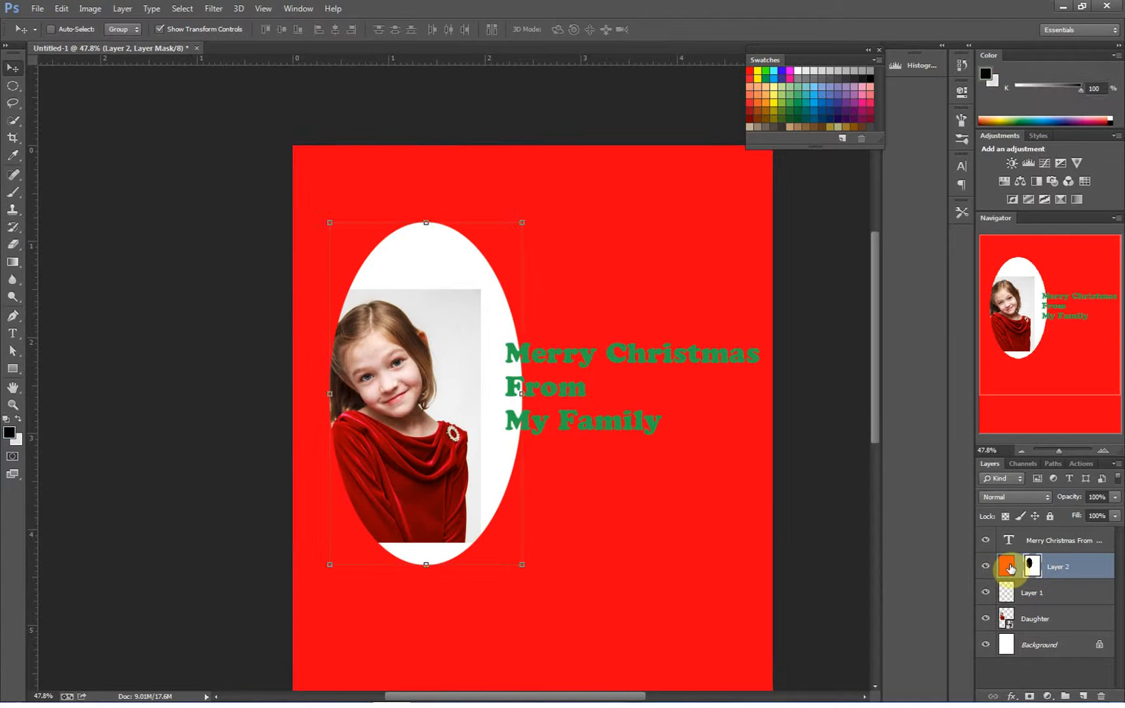
click(1008, 568)
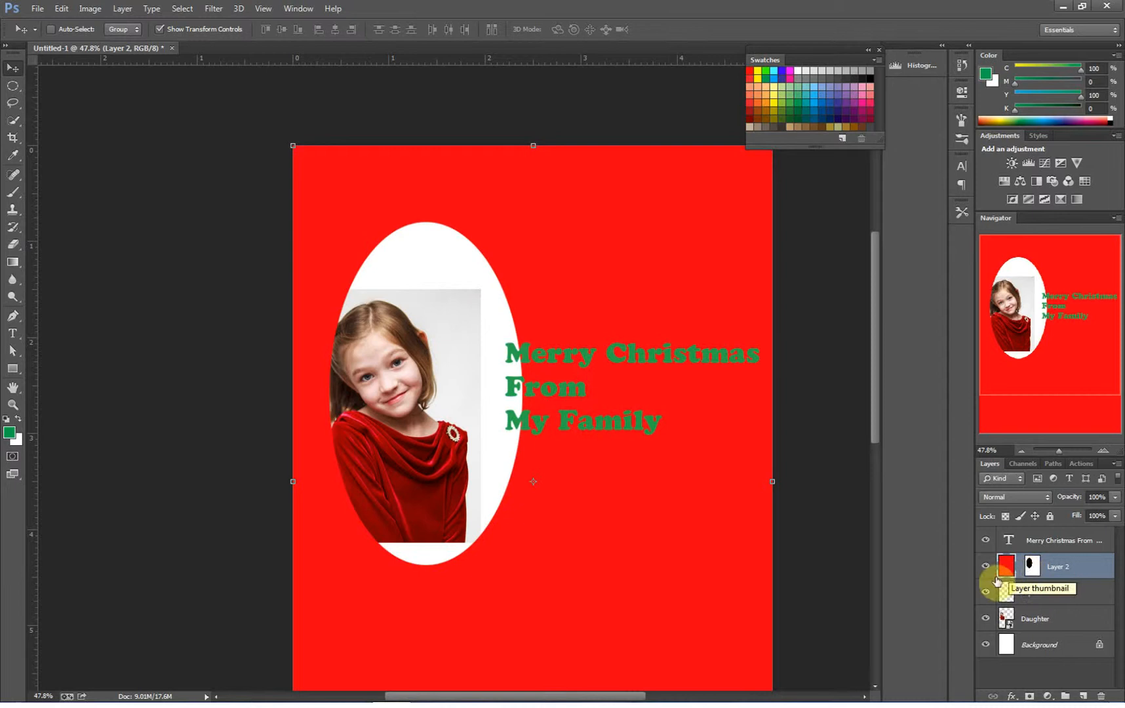
click(1033, 568)
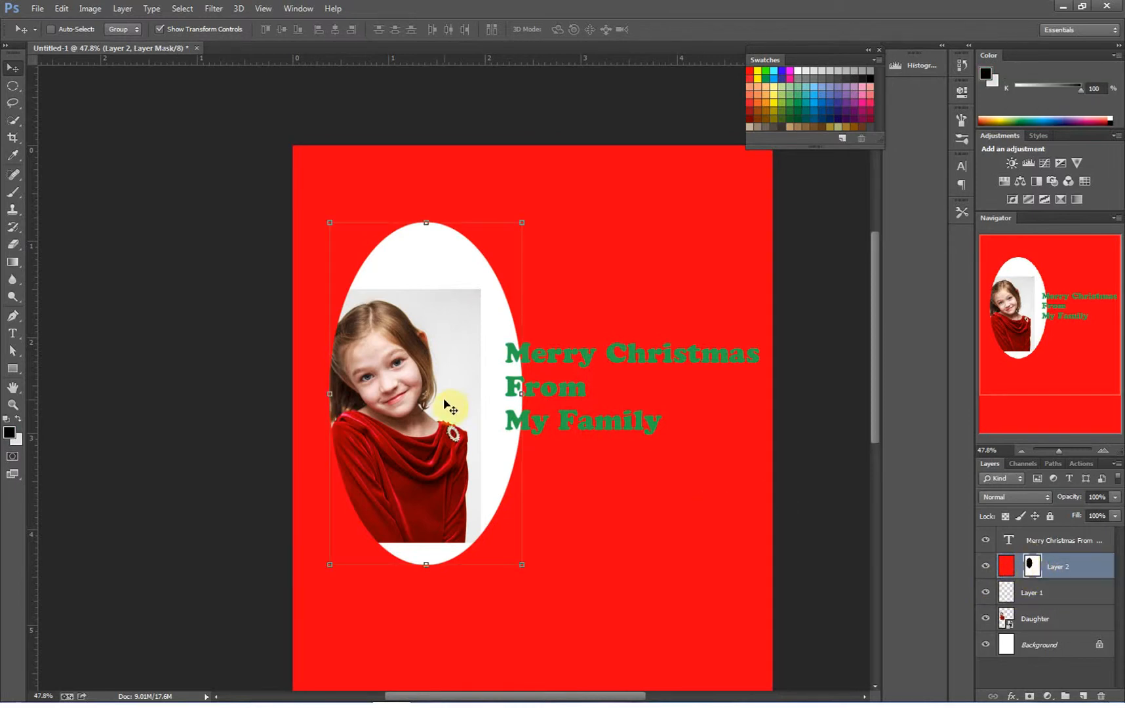
drag(445, 401, 412, 421)
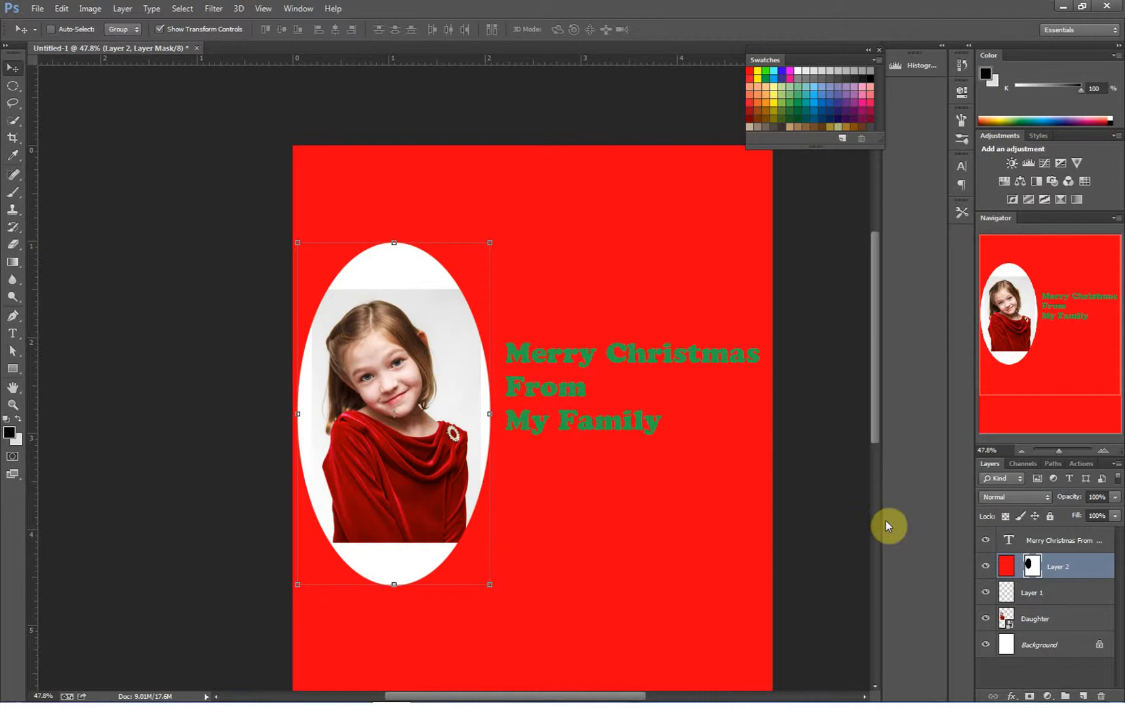
Try moving Layer 2's red fill independently of its mask, return it to cover the page, and relink the two
click(1007, 567)
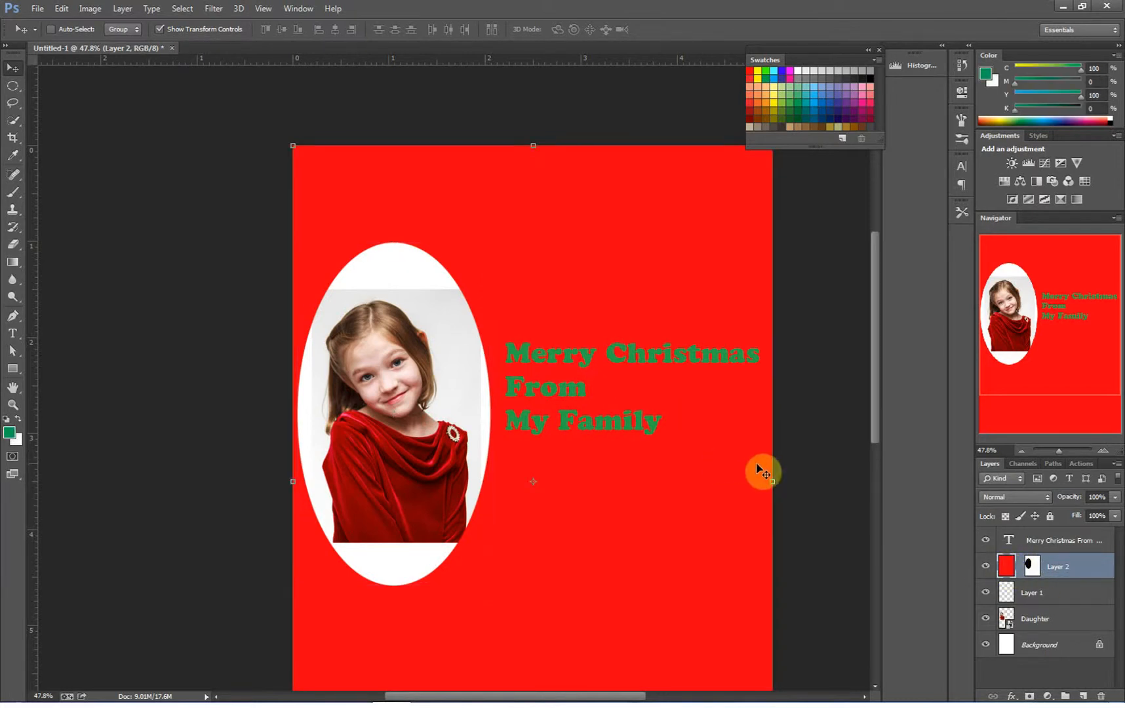
drag(760, 466, 671, 314)
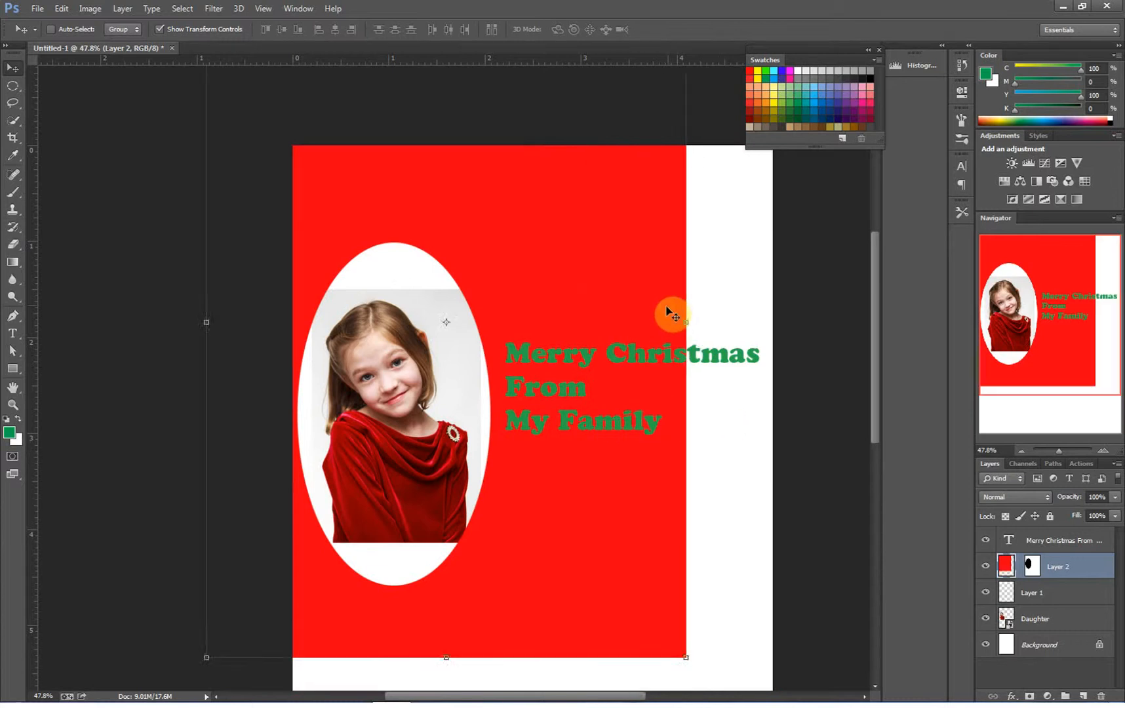
drag(647, 366, 723, 451)
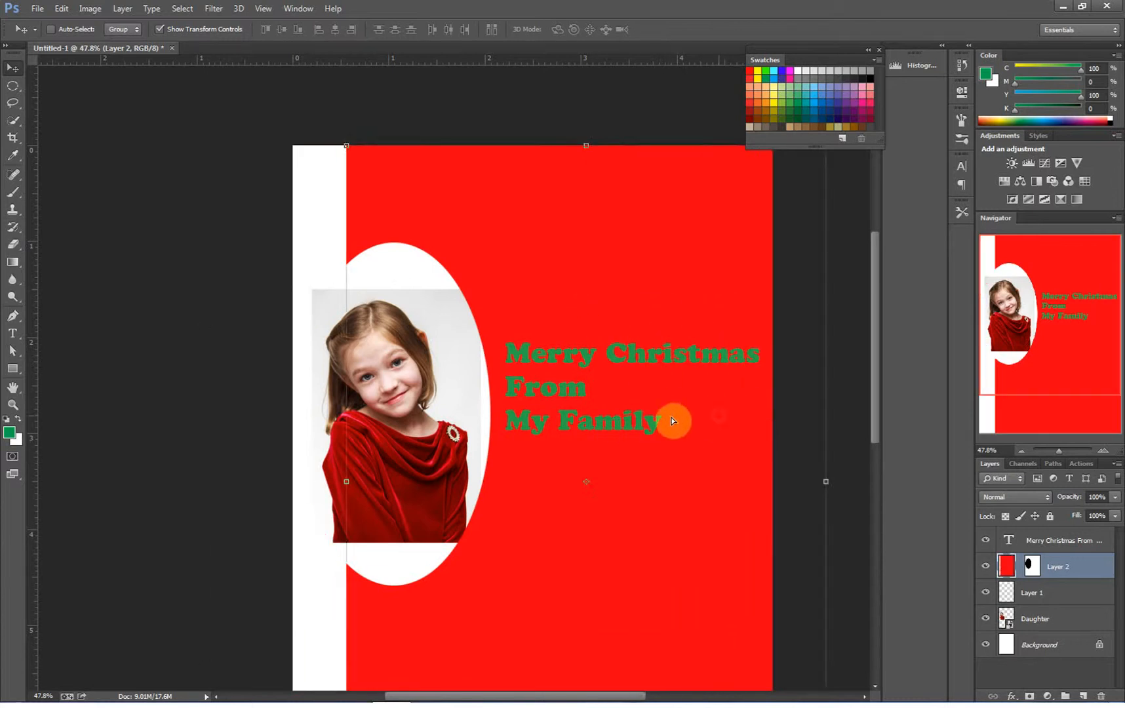
drag(673, 417, 666, 421)
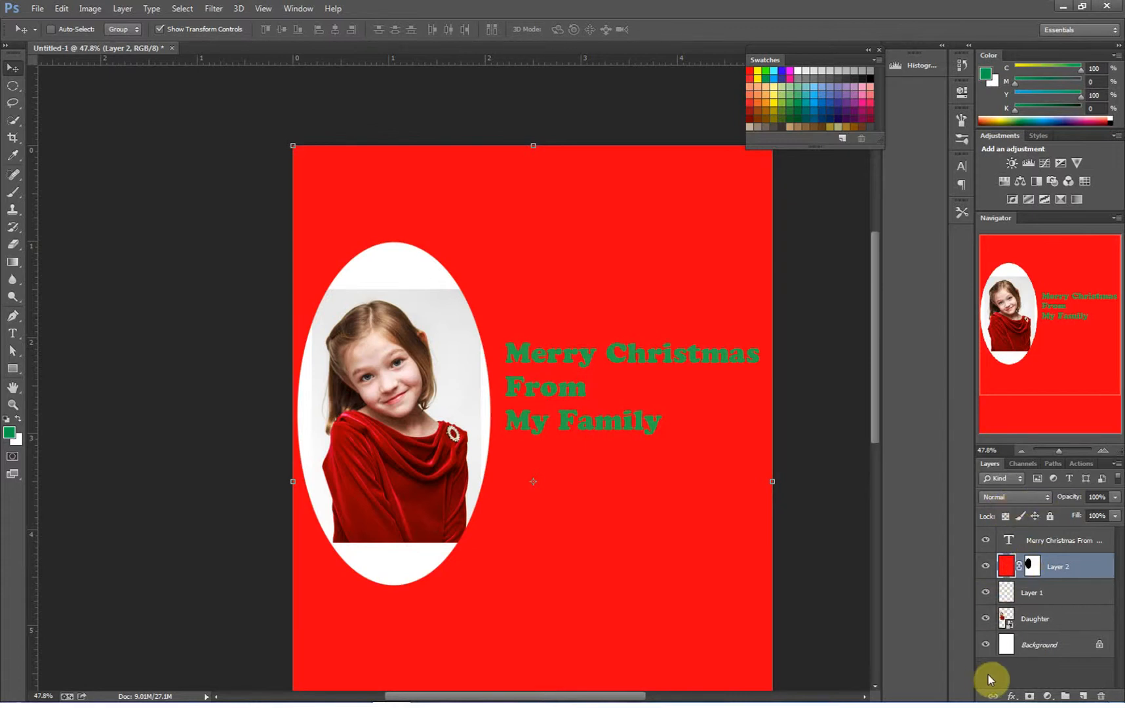
click(1030, 565)
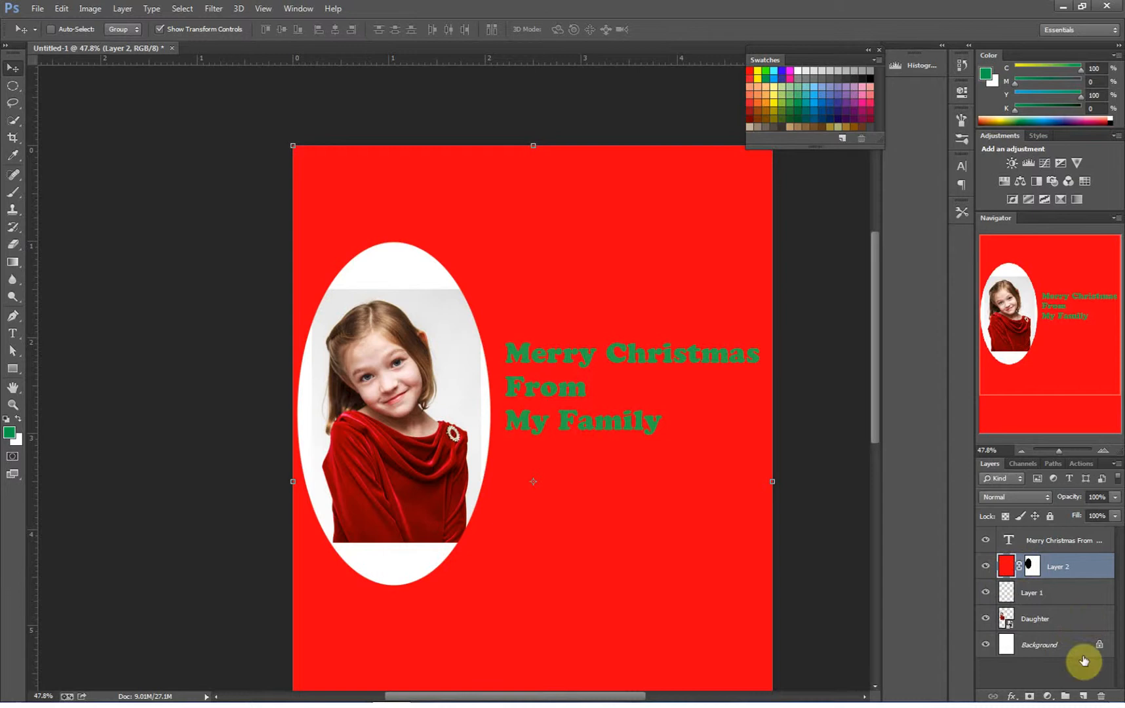
Draw a white-outlined, unfilled rectangle about 495 by 273 px above the greeting text, and resize it proportionally to 800 px wide
click(12, 368)
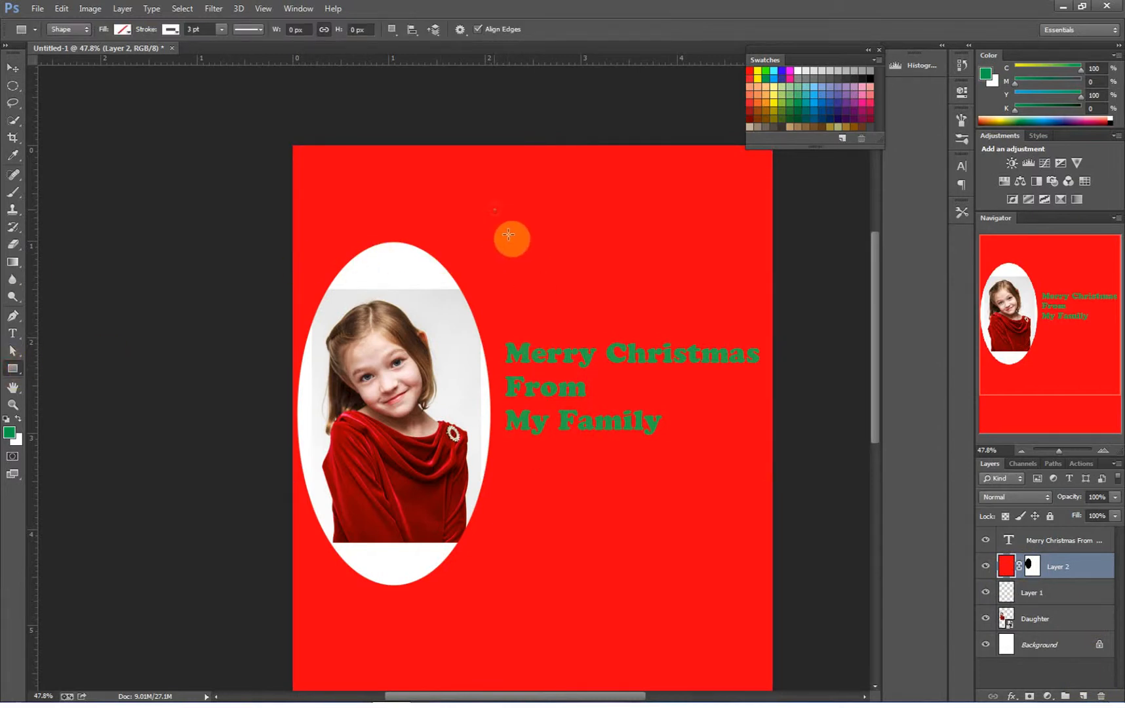
drag(495, 210, 652, 295)
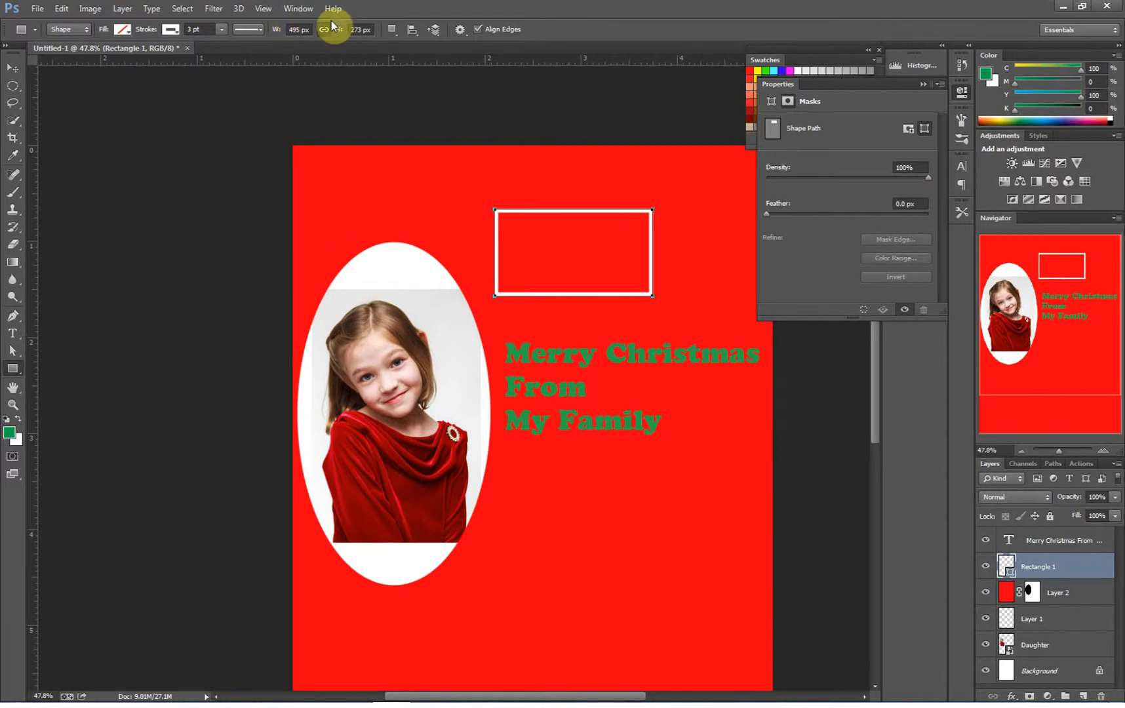
click(272, 33)
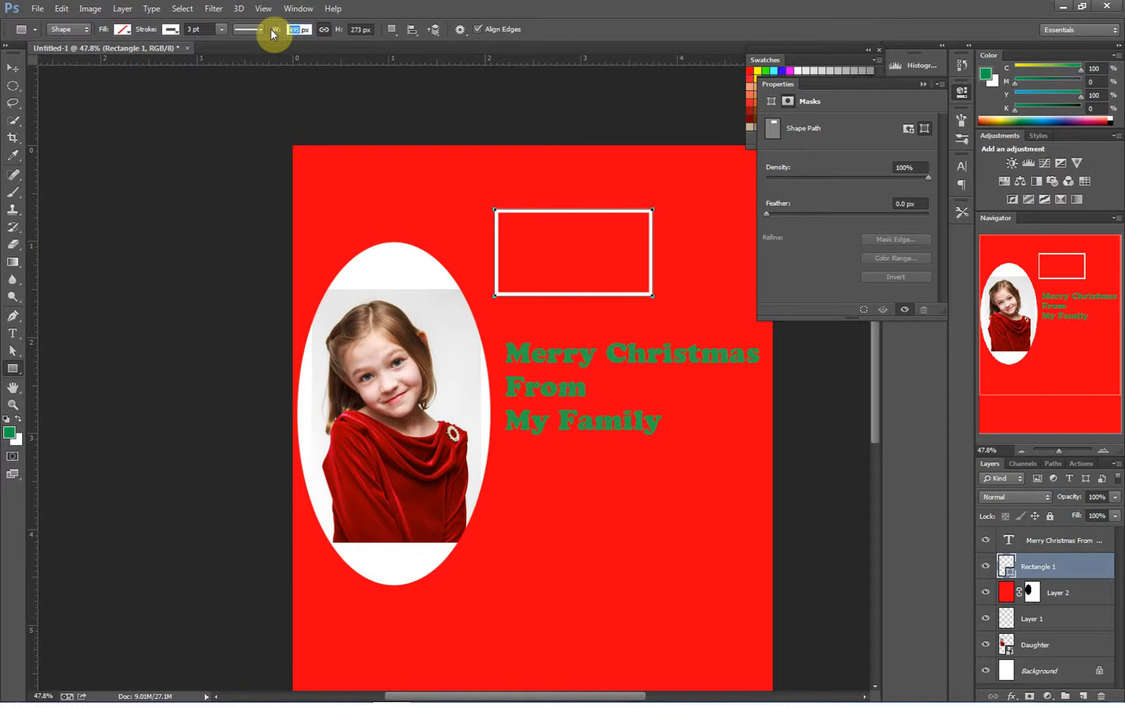
text(800)
key(Return)
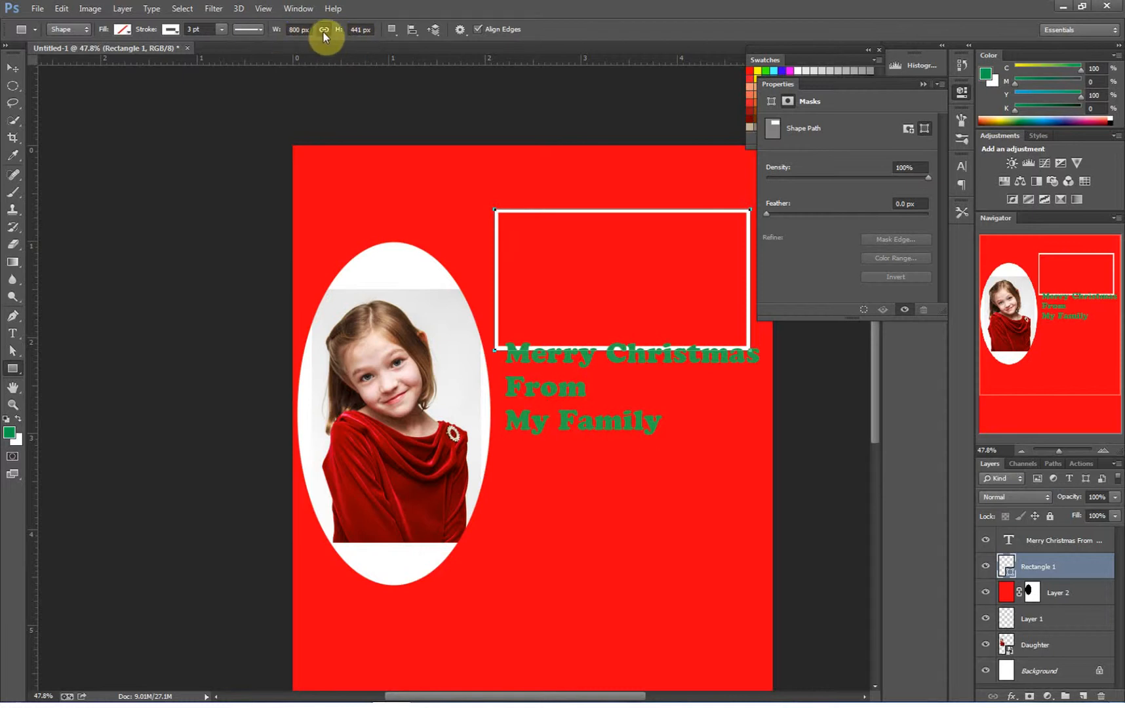
Unlink the rectangle's width and height, and set only its width to 400 px
click(298, 28)
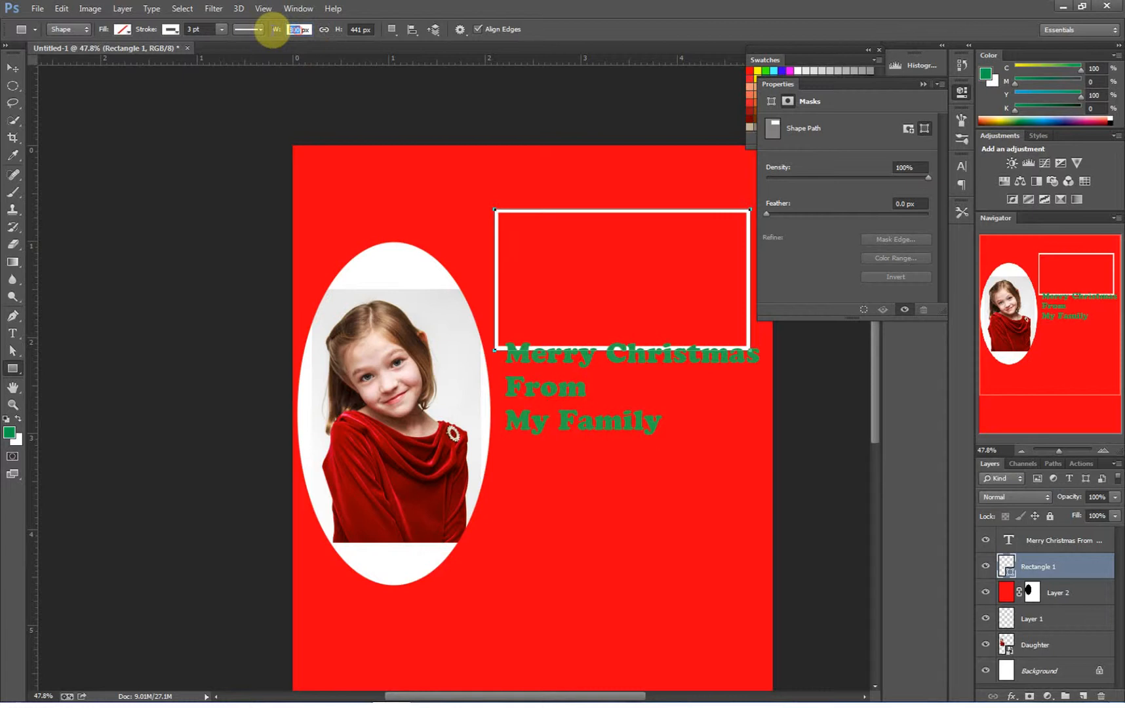
text(400)
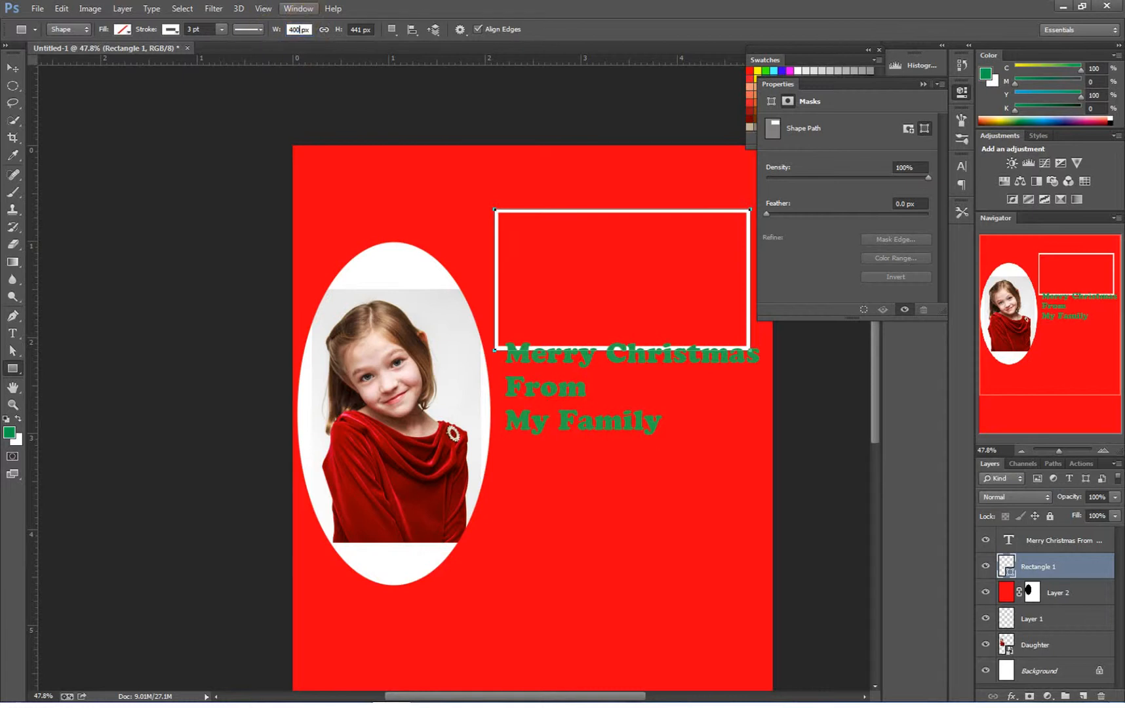
key(Return)
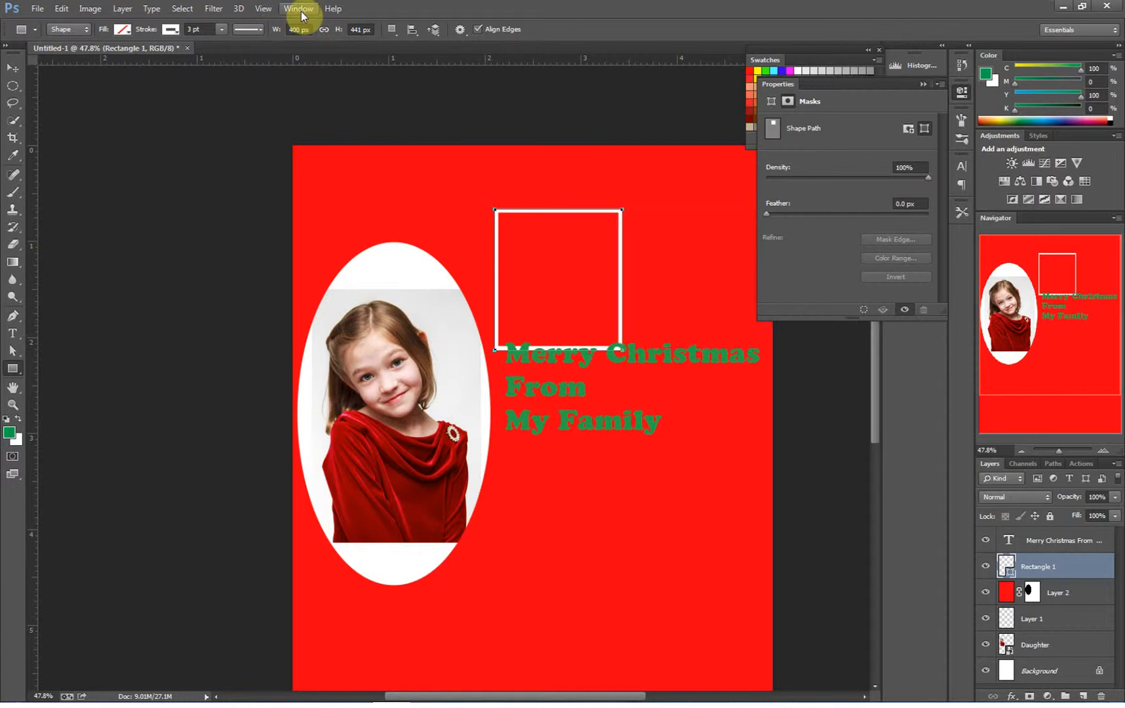